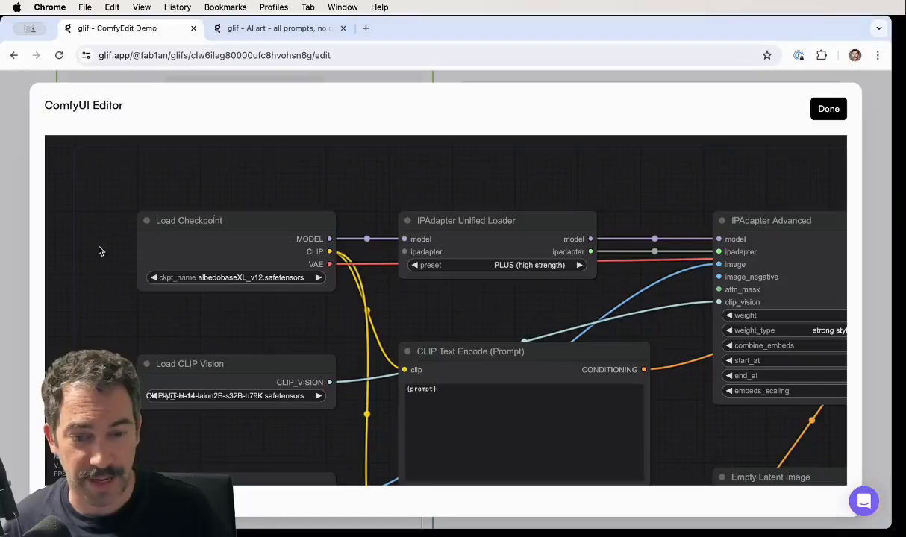
- Start building a new glif in the second glif browser tab
{"action": "left_click", "coordinate": [250, 29]}
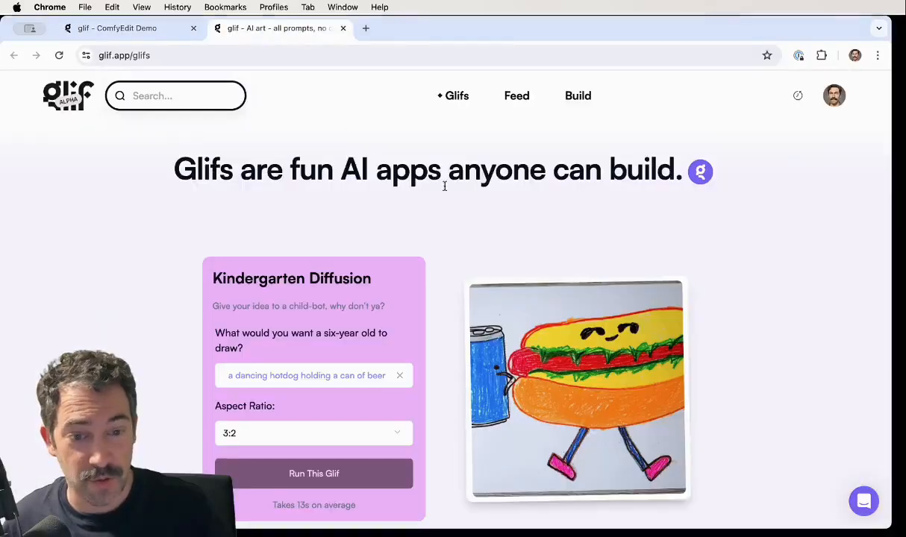
{"action": "left_click", "coordinate": [579, 97]}
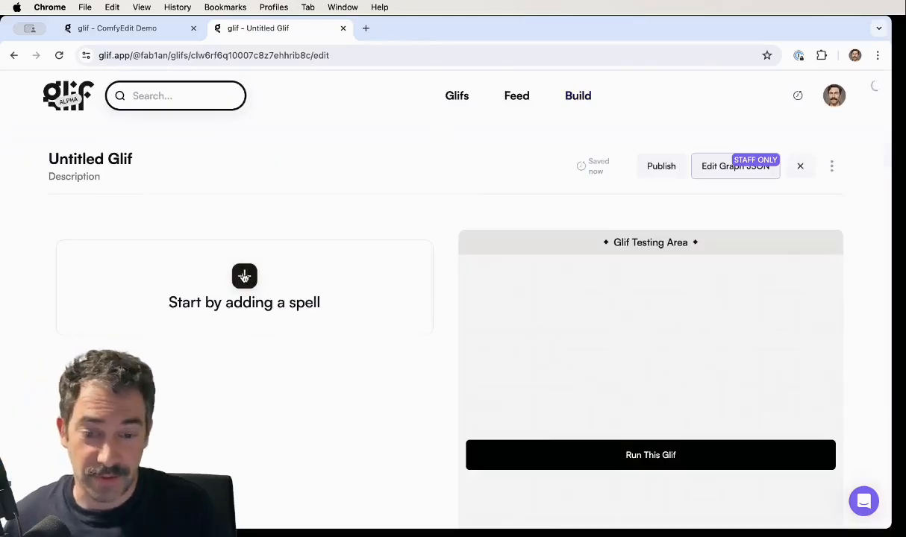
{"action": "left_click", "coordinate": [244, 277]}
{"action": "scroll", "coordinate": [423, 330], "scroll_direction": "down", "scroll_amount": 5}
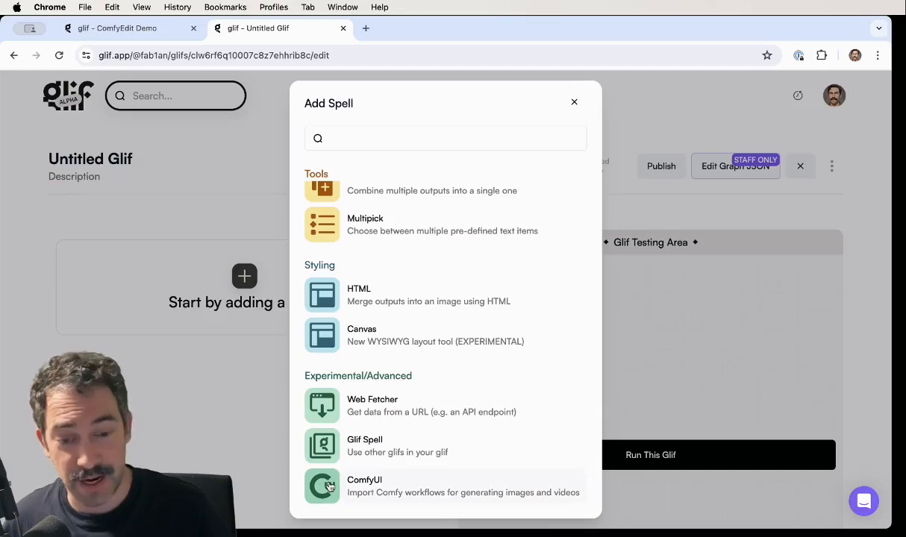
{"action": "left_click", "coordinate": [575, 104]}
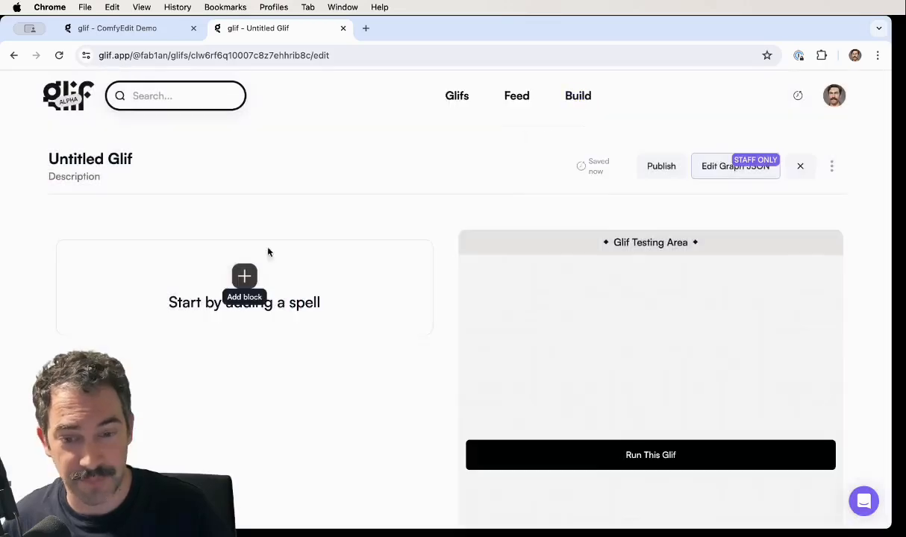
- Add a ComfyUI spell from the Experimental/Advanced group to the empty glif
{"action": "left_click", "coordinate": [244, 276]}
{"action": "scroll", "coordinate": [411, 398], "scroll_direction": "down", "scroll_amount": 5}
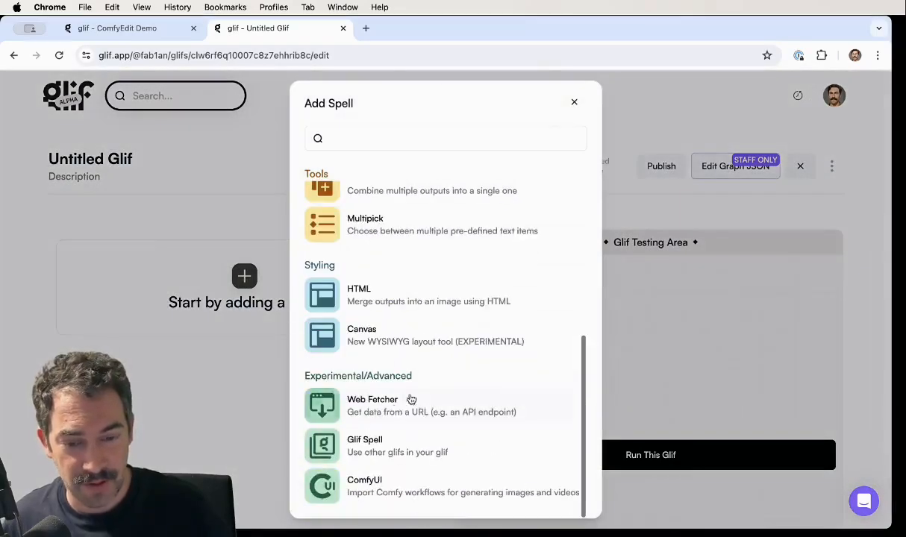
{"action": "left_click", "coordinate": [335, 490]}
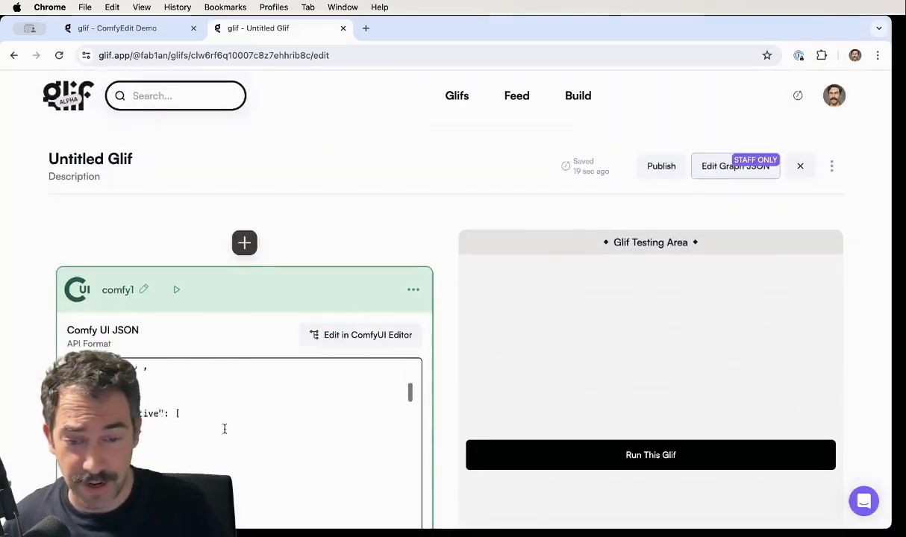
- Review the comfy1 block's default JSON and view its node graph in the ComfyUI Editor
{"action": "scroll", "coordinate": [223, 418], "scroll_direction": "up", "scroll_amount": 3}
{"action": "scroll", "coordinate": [8, 403], "scroll_direction": "down", "scroll_amount": 3}
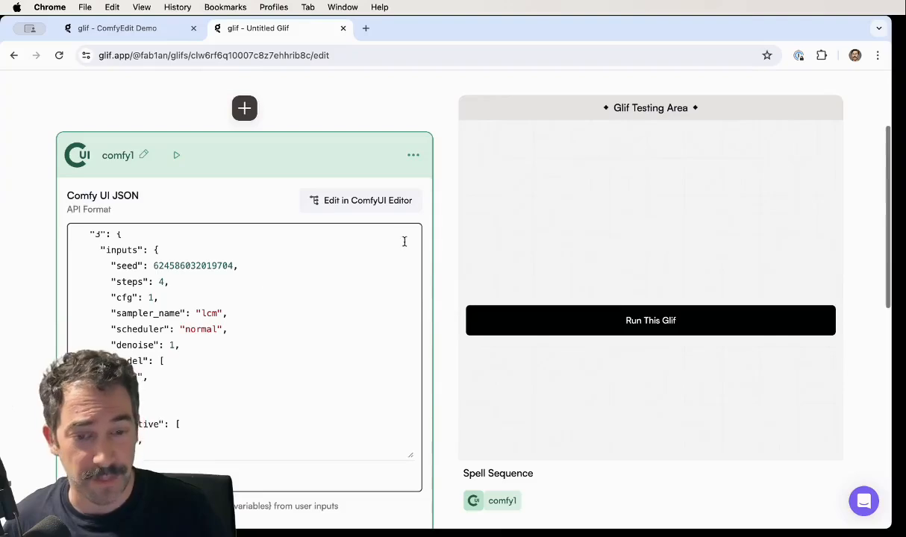
{"action": "left_click", "coordinate": [328, 204]}
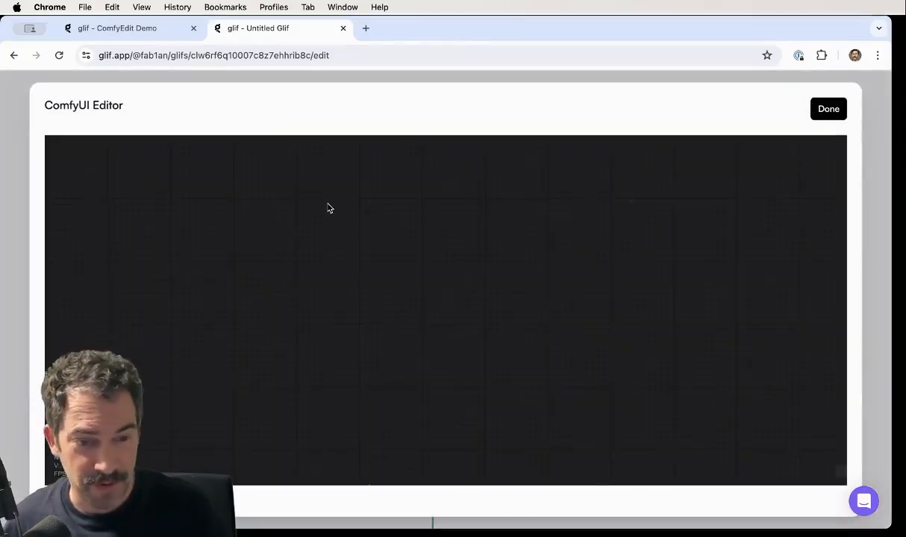
{"action": "left_click_drag", "start_coordinate": [401, 296], "coordinate": [289, 273]}
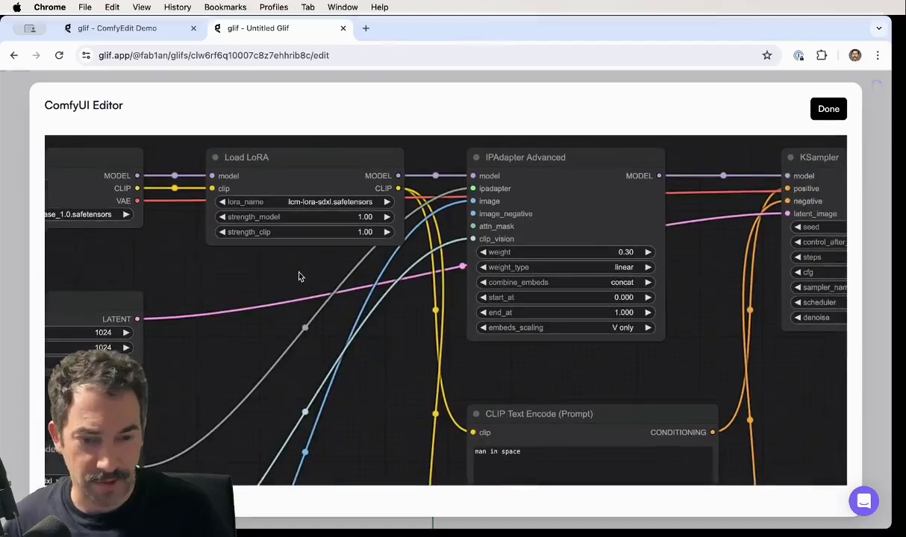
- Copy the entire Comfy UI JSON from the comfy1 block of the ComfyEdit Demo glif
{"action": "left_click", "coordinate": [119, 30]}
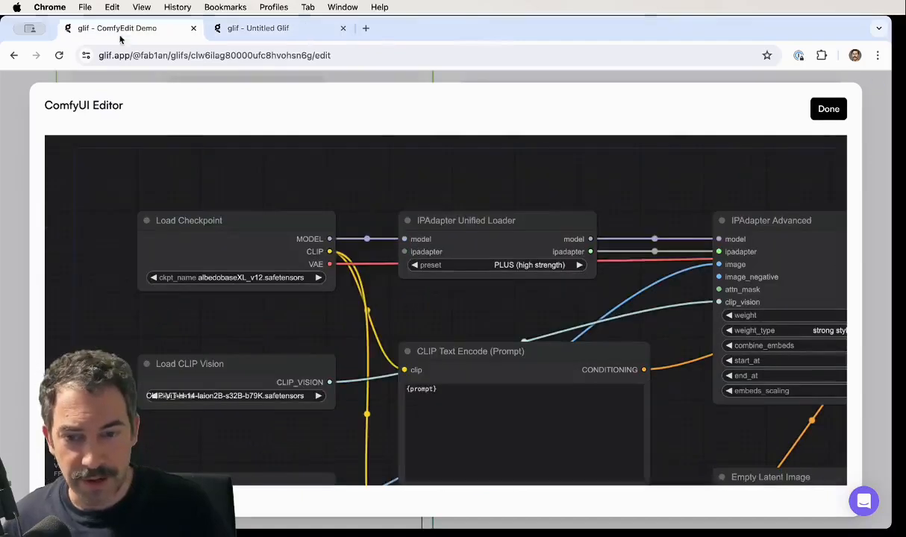
{"action": "left_click", "coordinate": [828, 109]}
{"action": "left_click", "coordinate": [362, 303]}
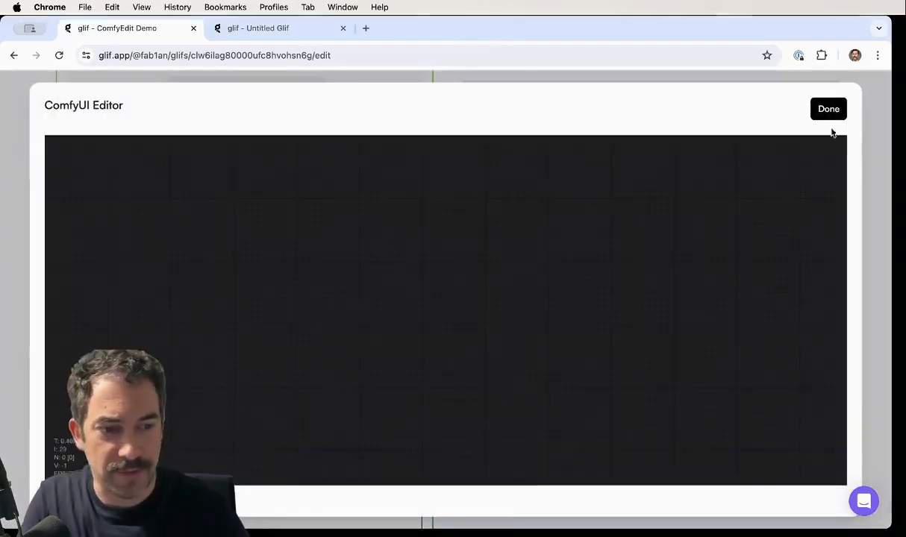
{"action": "left_click", "coordinate": [825, 110]}
{"action": "left_click", "coordinate": [285, 410]}
{"action": "key", "text": "super+a"}
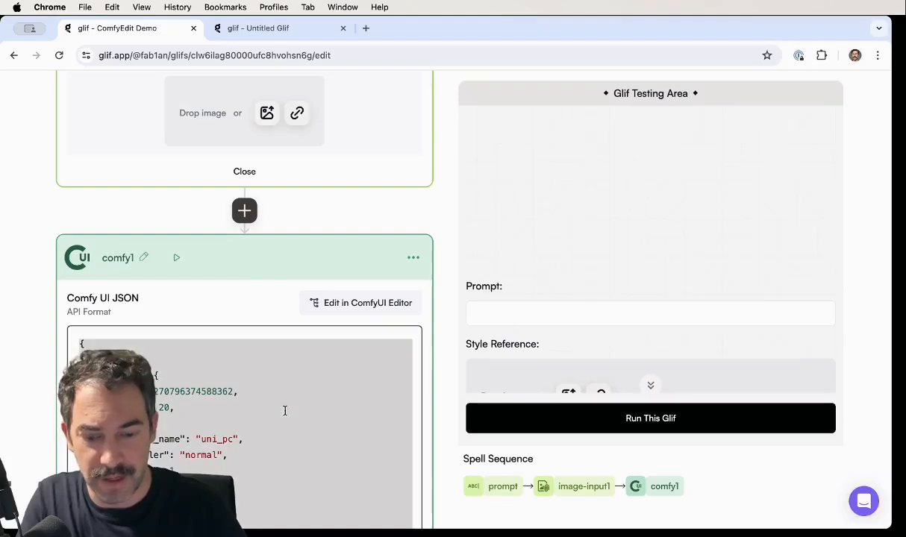
- Replace all the Comfy UI JSON in the untitled glif's comfy1 block with the copied demo workflow
{"action": "left_click", "coordinate": [258, 28]}
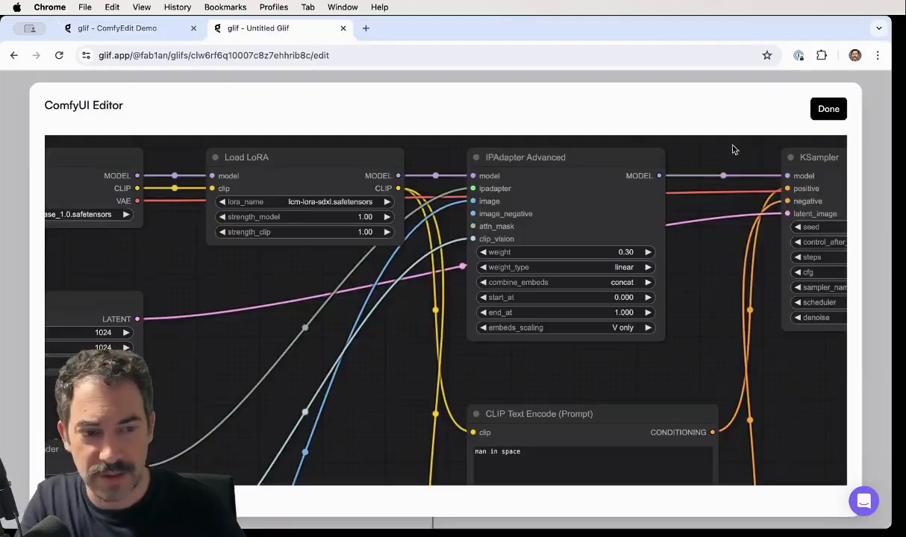
{"action": "left_click", "coordinate": [829, 109]}
{"action": "left_click", "coordinate": [219, 378]}
{"action": "key", "text": "super+a"}
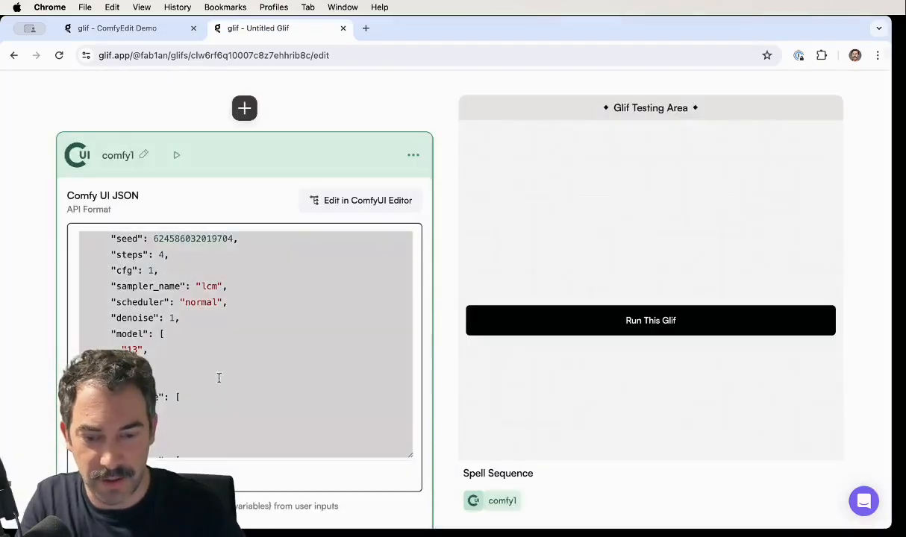
{"action": "key", "text": "super+v"}
- Examine the pasted workflow in the ComfyUI Editor, checking the variables in the CLIP Text Encode and Load Image nodes
{"action": "left_click", "coordinate": [345, 202]}
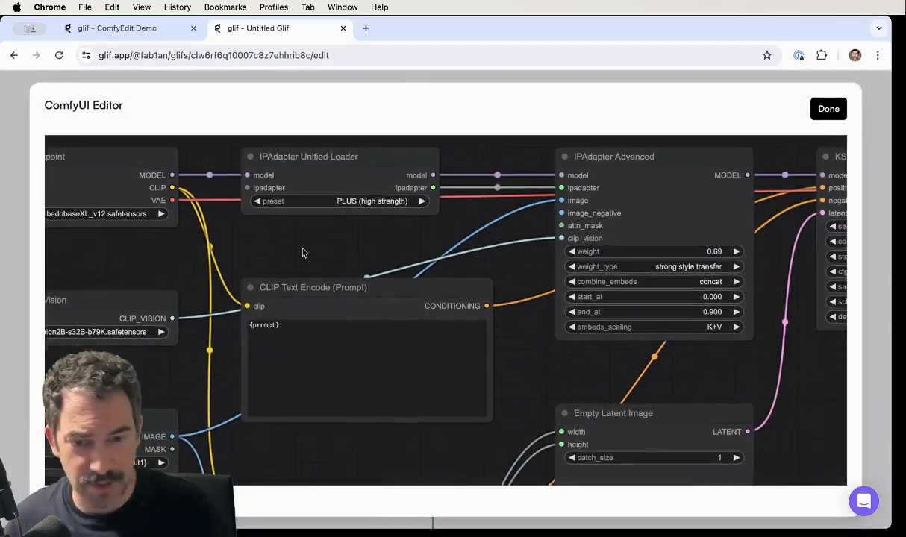
{"action": "left_click_drag", "start_coordinate": [303, 253], "coordinate": [430, 251]}
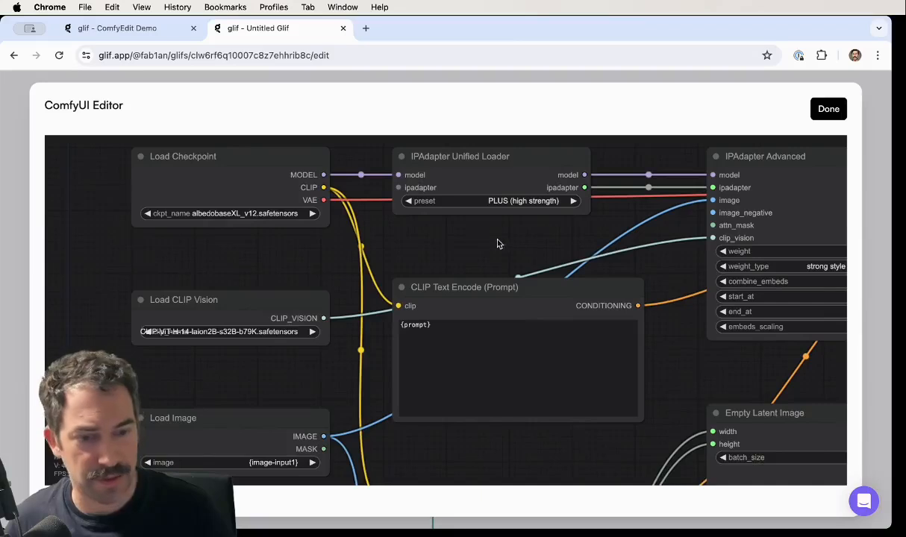
{"action": "left_click_drag", "start_coordinate": [499, 244], "coordinate": [339, 244]}
{"action": "left_click_drag", "start_coordinate": [463, 466], "coordinate": [546, 302]}
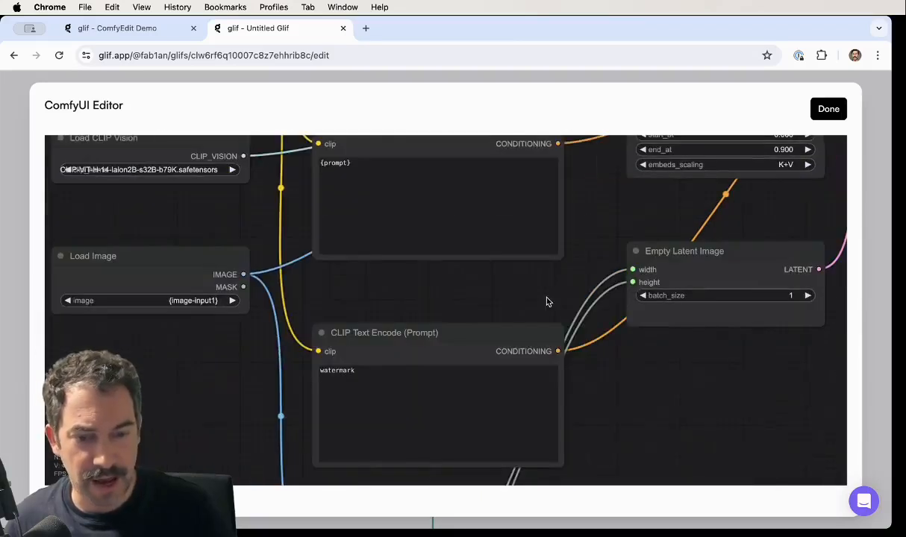
{"action": "left_click_drag", "start_coordinate": [370, 267], "coordinate": [365, 324]}
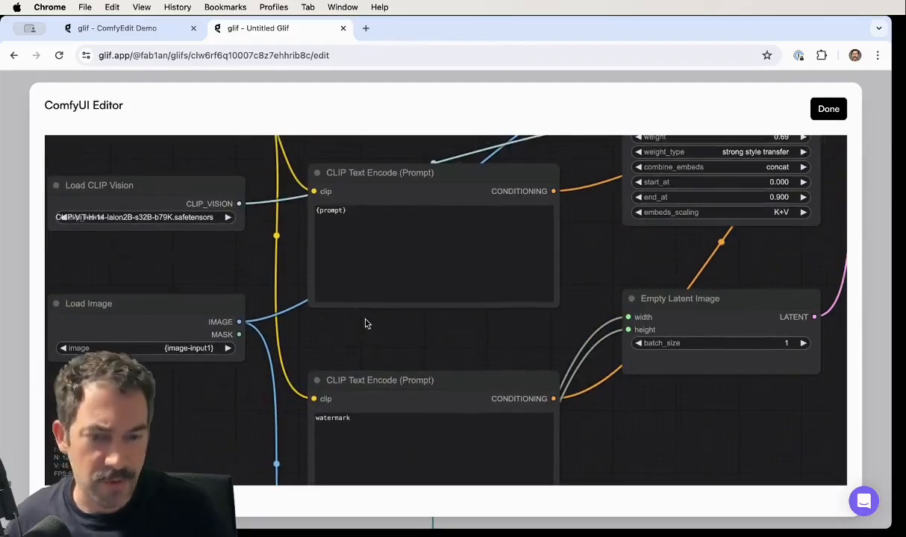
{"action": "left_click", "coordinate": [354, 212]}
{"action": "left_click_drag", "start_coordinate": [222, 388], "coordinate": [260, 337]}
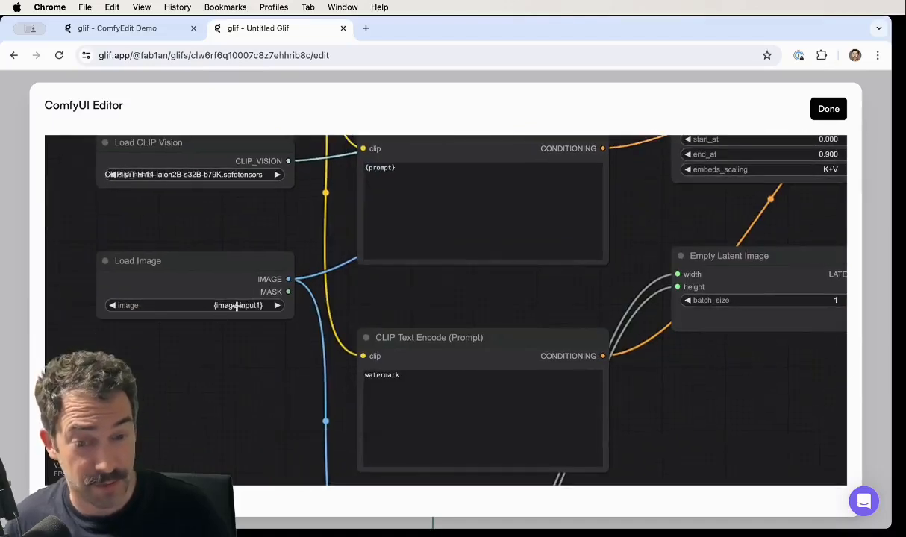
{"action": "left_click", "coordinate": [829, 108]}
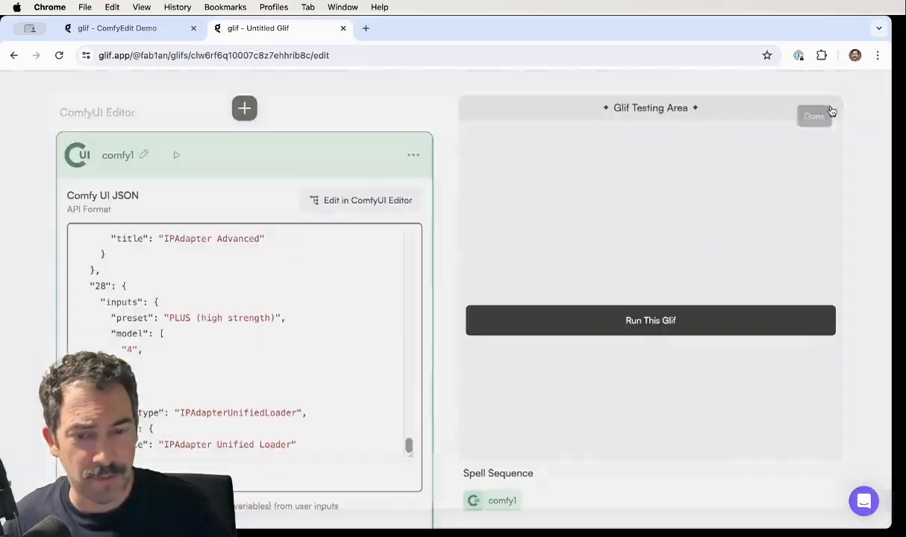
- Add a Text Input block above the comfy1 block and name it prompt
{"action": "scroll", "coordinate": [261, 287], "scroll_direction": "up", "scroll_amount": 10}
{"action": "scroll", "coordinate": [156, 157], "scroll_direction": "up", "scroll_amount": 5}
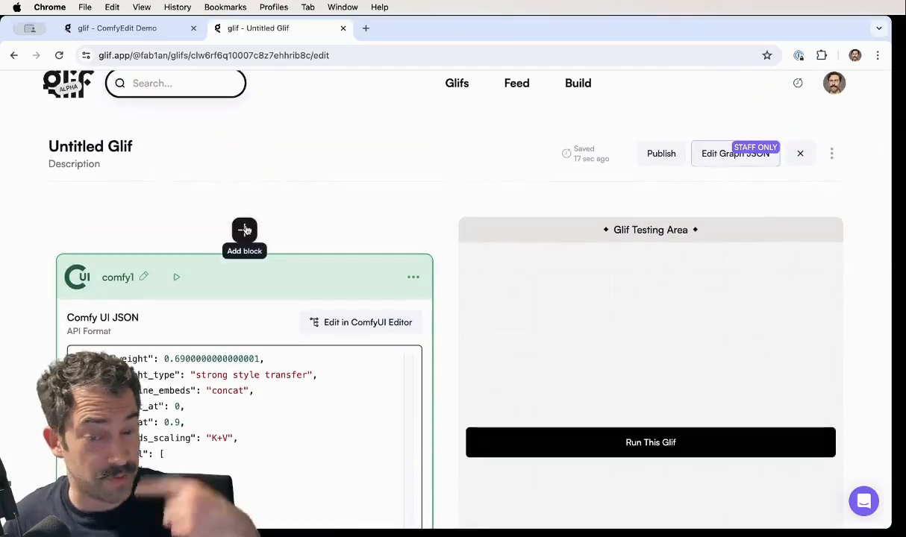
{"action": "left_click", "coordinate": [244, 230]}
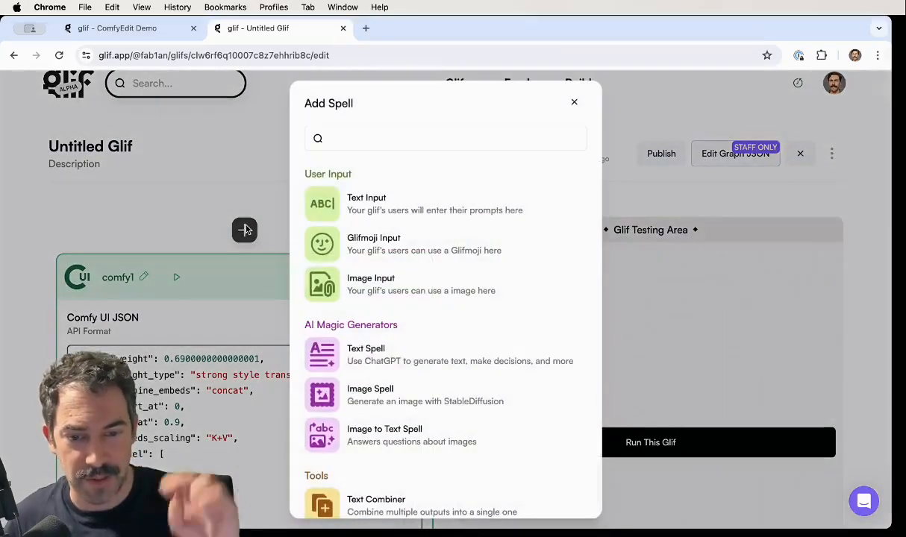
{"action": "left_click", "coordinate": [333, 193]}
{"action": "left_click", "coordinate": [139, 277]}
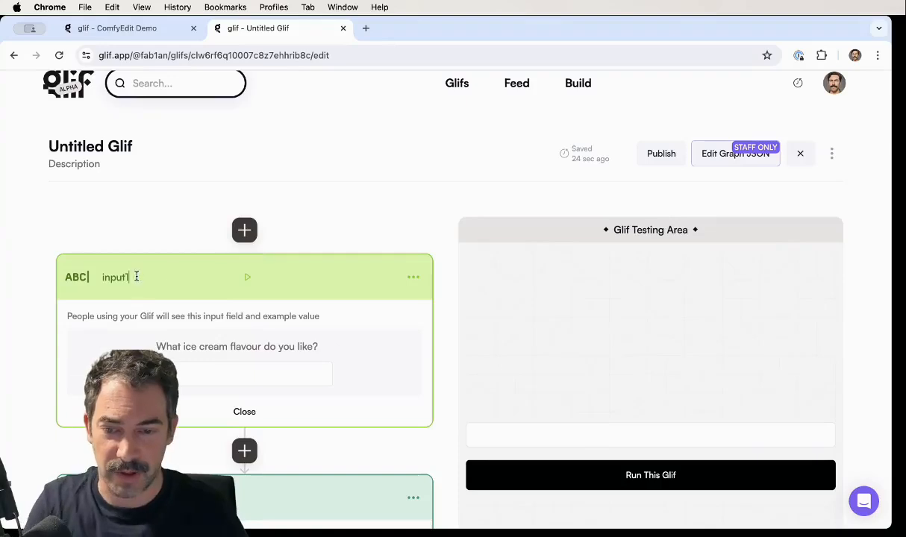
{"action": "type", "text": "prompt"}
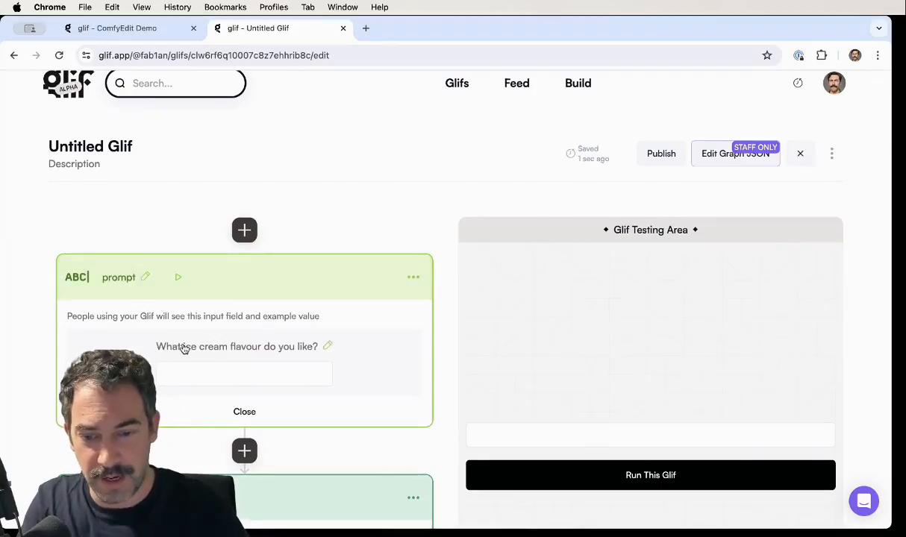
- Set the prompt block's question label to "Prompt your image!"
{"action": "left_click", "coordinate": [184, 348]}
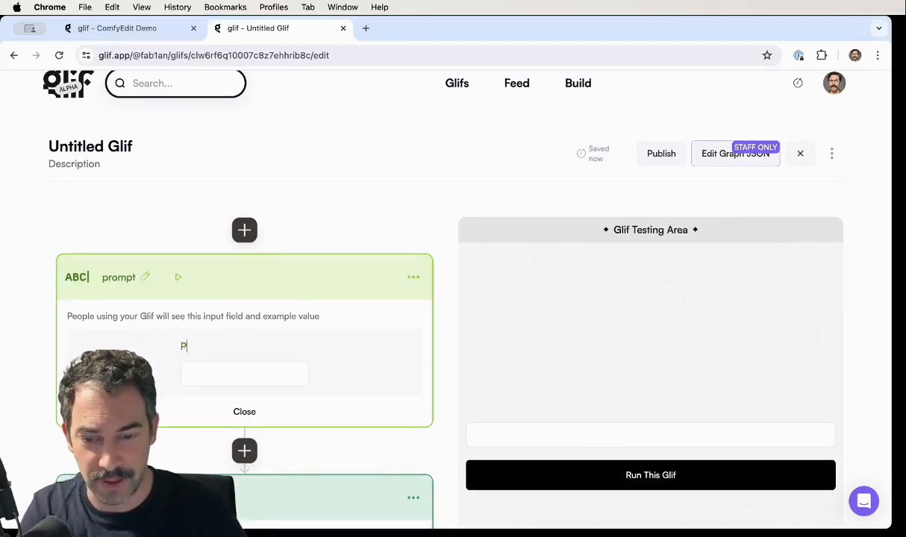
{"action": "type", "text": "Prompt your"}
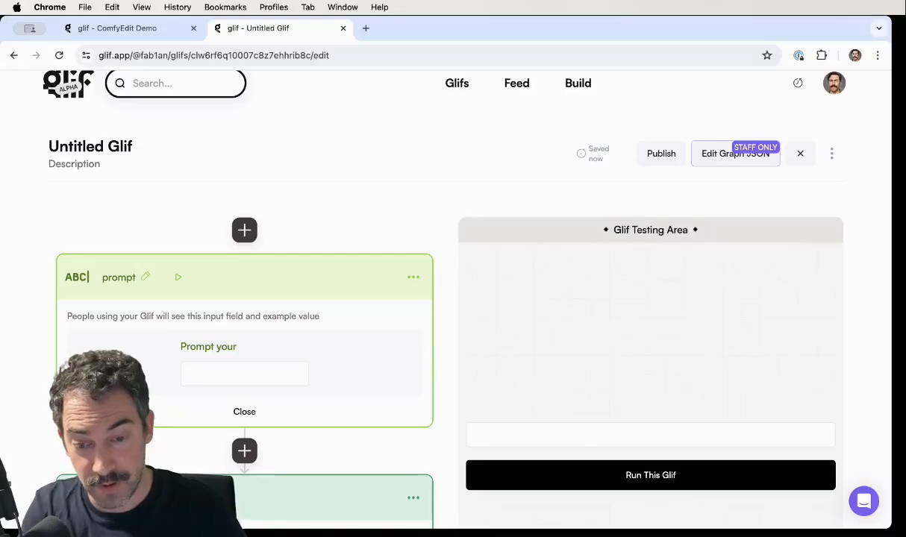
{"action": "type", "text": " image!"}
{"action": "key", "text": "Return"}
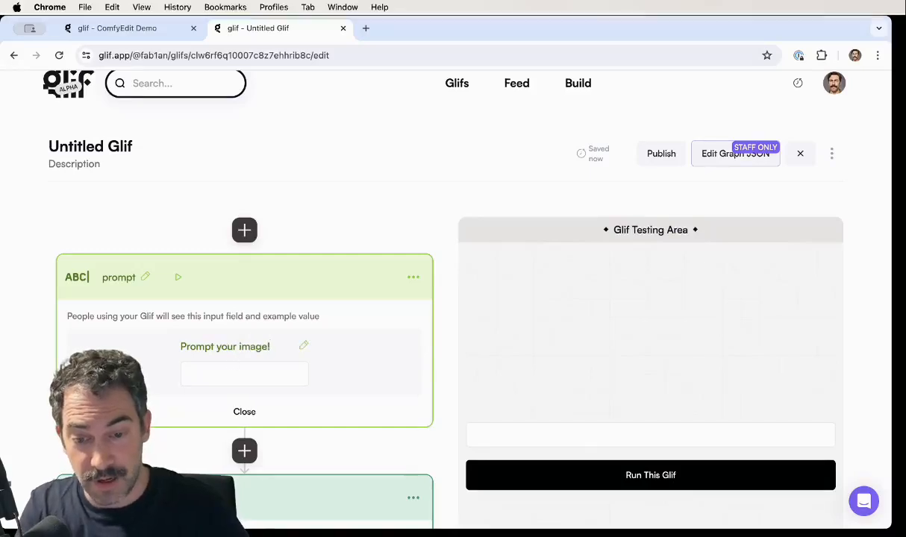
- Add an Image Input block between the prompt block and the comfy1 block
{"action": "scroll", "coordinate": [312, 346], "scroll_direction": "down", "scroll_amount": 2}
{"action": "scroll", "coordinate": [312, 346], "scroll_direction": "down", "scroll_amount": 1}
{"action": "left_click", "coordinate": [244, 351]}
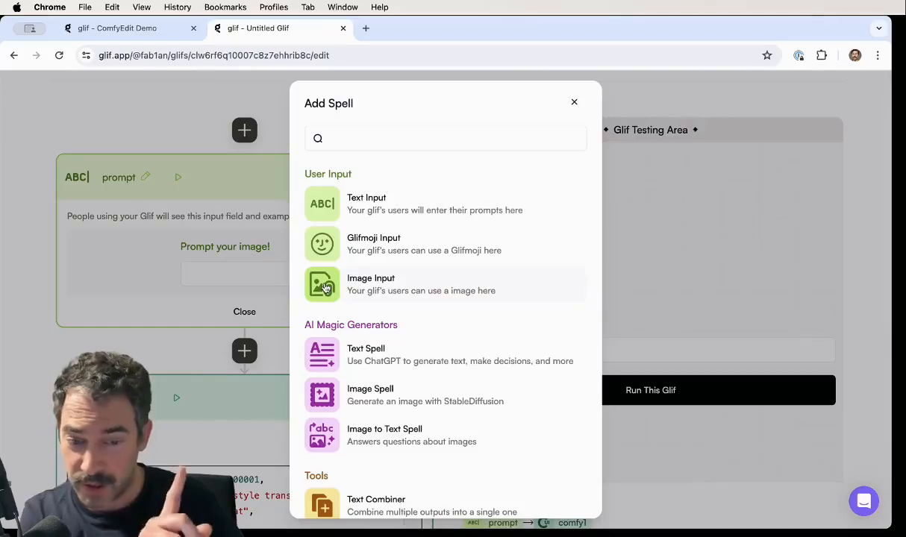
{"action": "left_click", "coordinate": [324, 287]}
- Set the image input block's label to "Style Reference:"
{"action": "scroll", "coordinate": [325, 287], "scroll_direction": "down", "scroll_amount": 2}
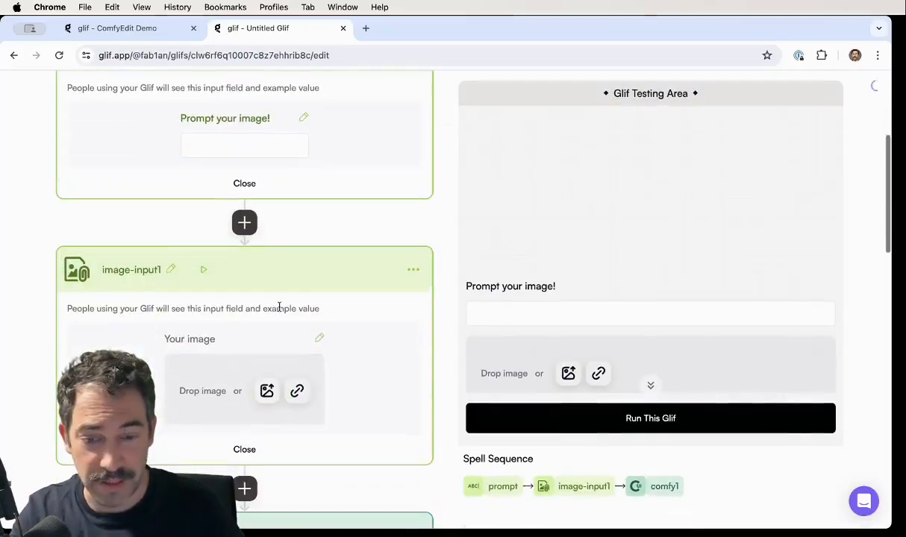
{"action": "left_click", "coordinate": [183, 339]}
{"action": "type", "text": "Style Re"}
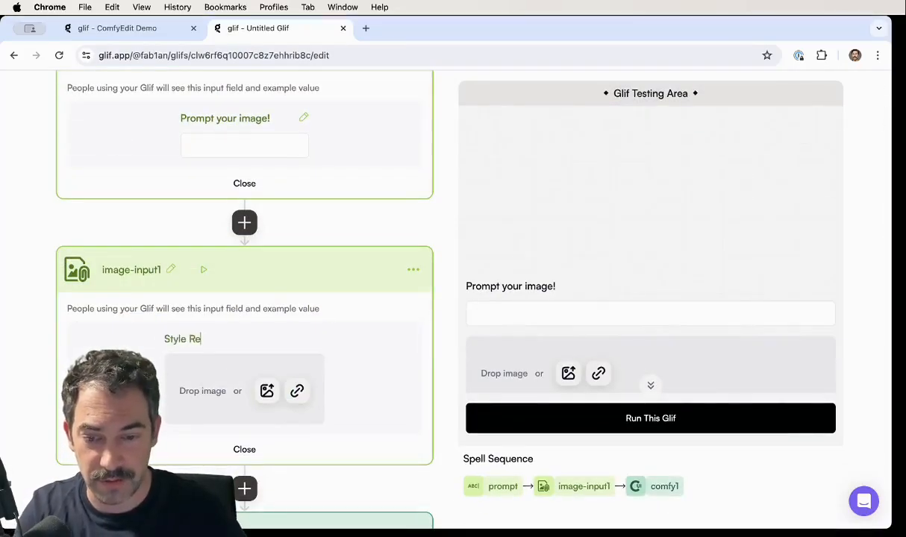
{"action": "type", "text": "ference:"}
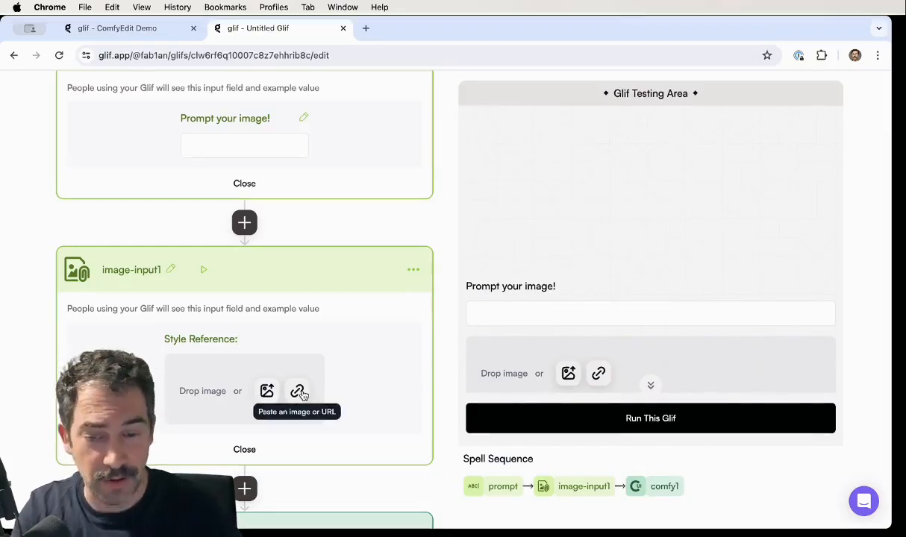
{"action": "left_click", "coordinate": [38, 343]}
- Open the comfy1 workflow in the ComfyUI editor and set the image loading node's image to {image-input1}
{"action": "scroll", "coordinate": [39, 343], "scroll_direction": "down", "scroll_amount": 8}
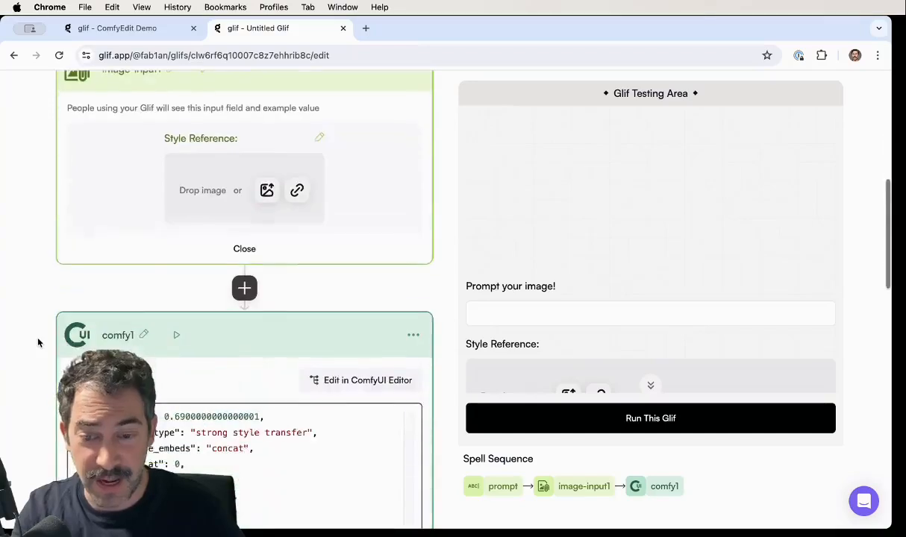
{"action": "left_click", "coordinate": [348, 288]}
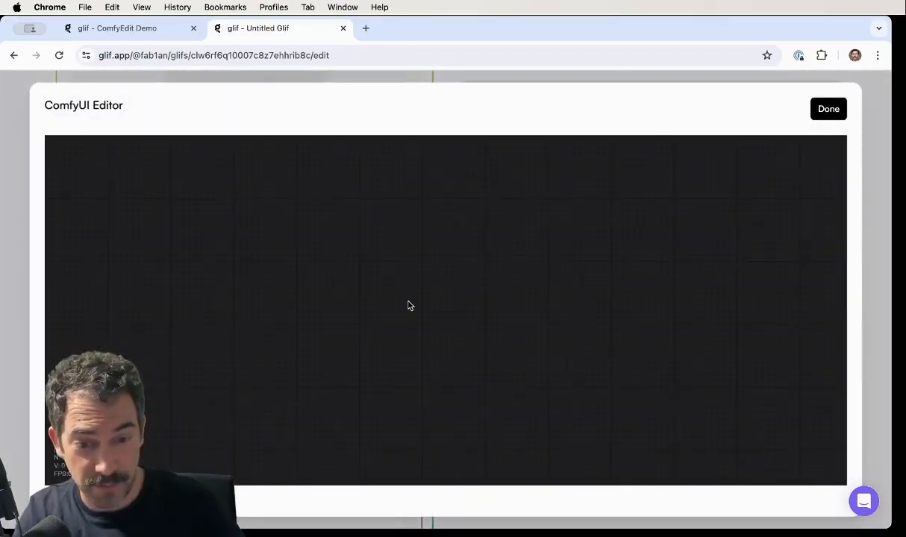
{"action": "scroll", "coordinate": [333, 343], "scroll_direction": "down", "scroll_amount": 4}
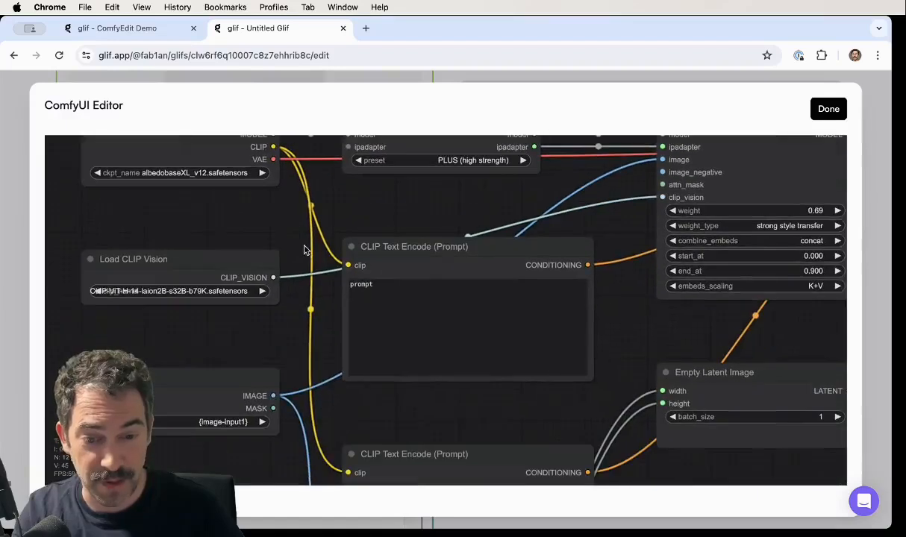
{"action": "left_click", "coordinate": [224, 424]}
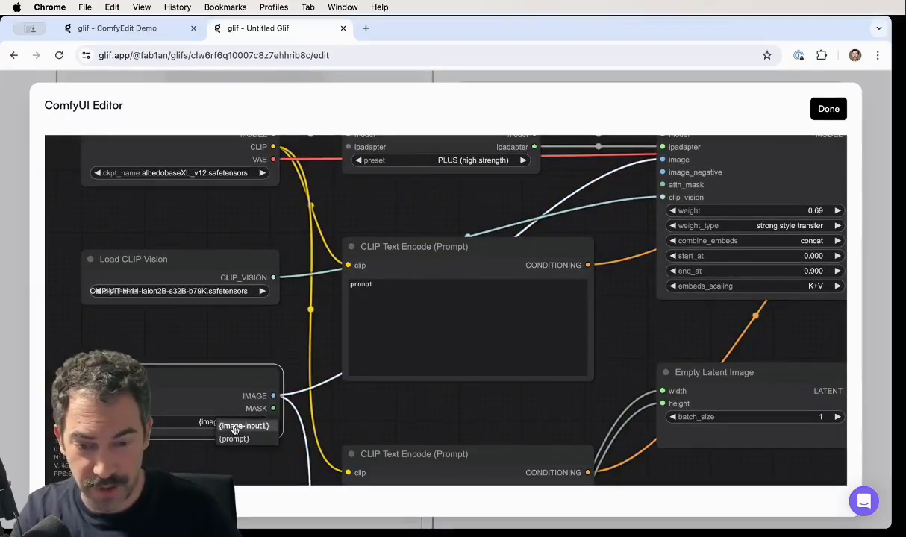
{"action": "left_click", "coordinate": [246, 344]}
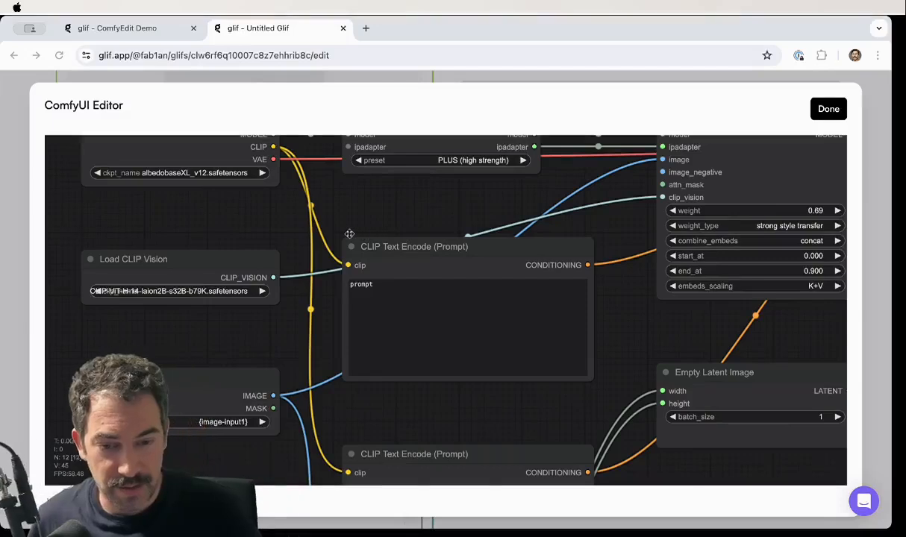
{"action": "left_click", "coordinate": [58, 276]}
{"action": "left_click", "coordinate": [223, 424]}
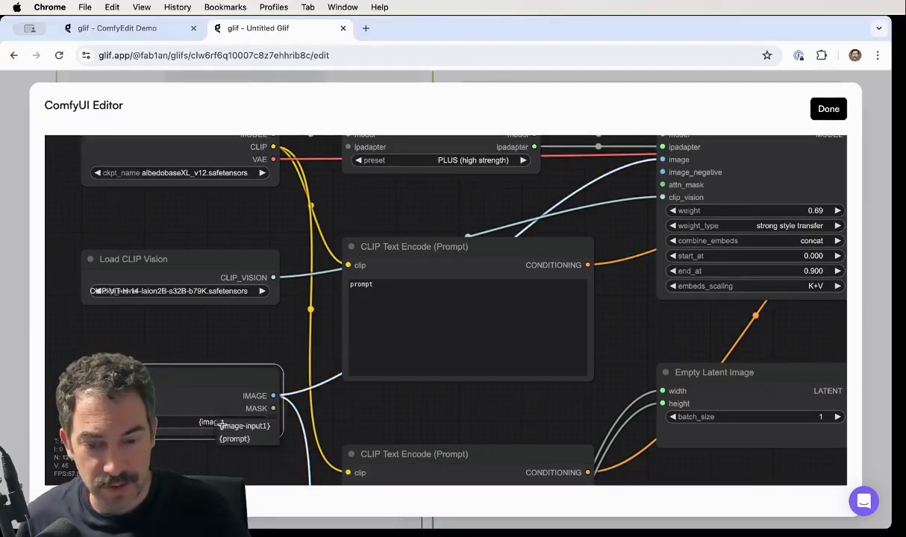
{"action": "left_click", "coordinate": [240, 427]}
- Replace the text of the upper CLIP Text Encode (Prompt) node with {prompt} and close the ComfyUI editor
{"action": "double_click", "coordinate": [423, 285]}
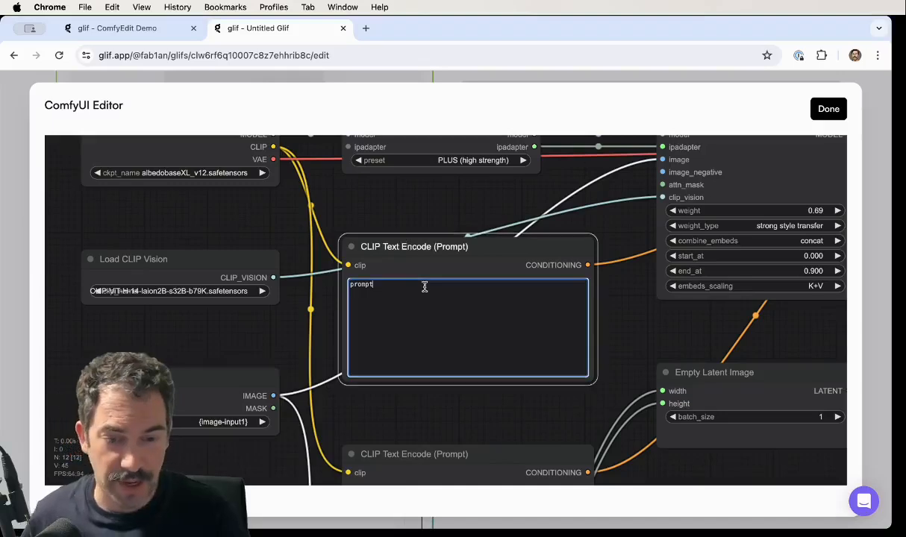
{"action": "type", "text": "{"}
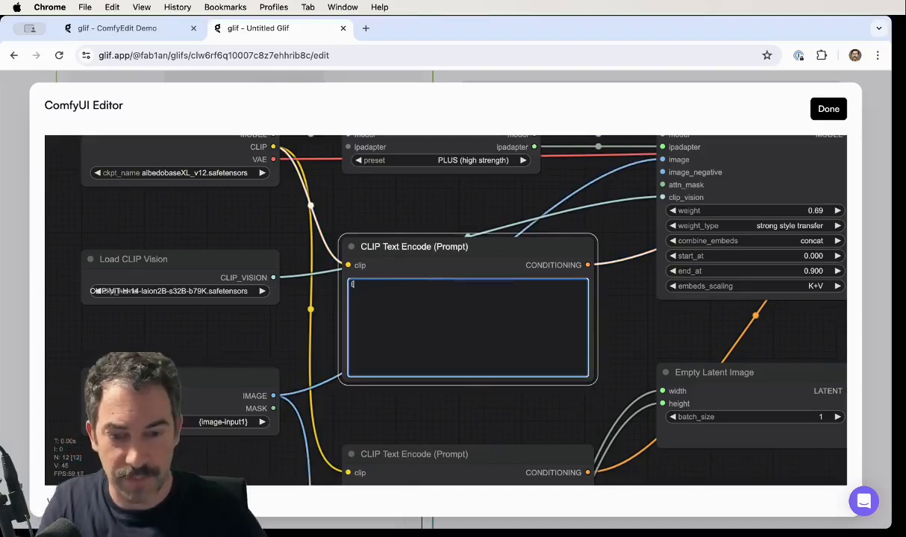
{"action": "type", "text": "prompt}"}
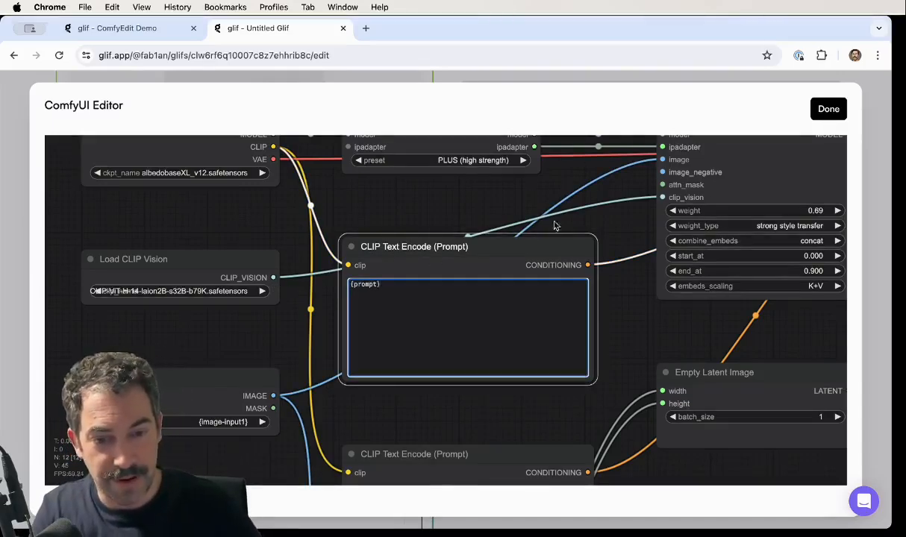
{"action": "left_click", "coordinate": [828, 109]}
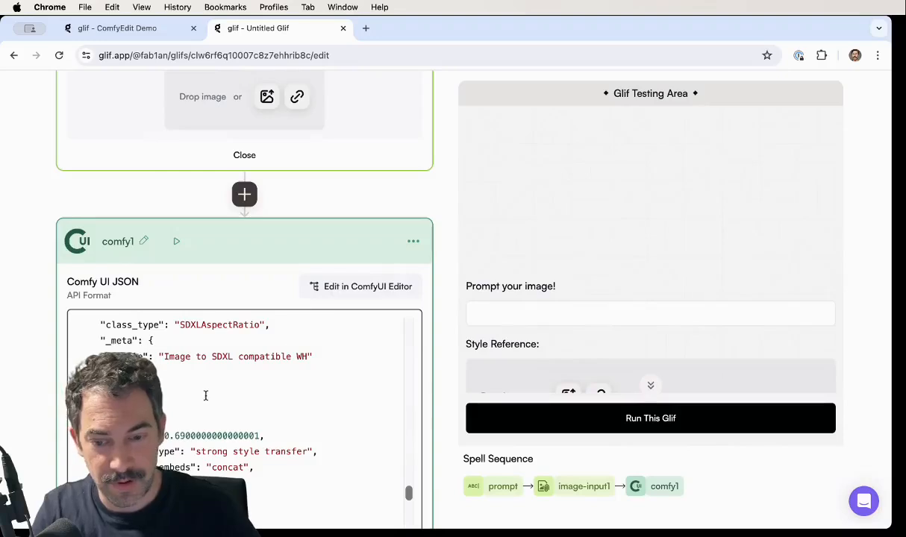
- Check the comfy1 block's JSON for the places where the image-input1 and prompt variables are used
{"action": "scroll", "coordinate": [30, 358], "scroll_direction": "down", "scroll_amount": 3}
{"action": "scroll", "coordinate": [176, 338], "scroll_direction": "up", "scroll_amount": 10}
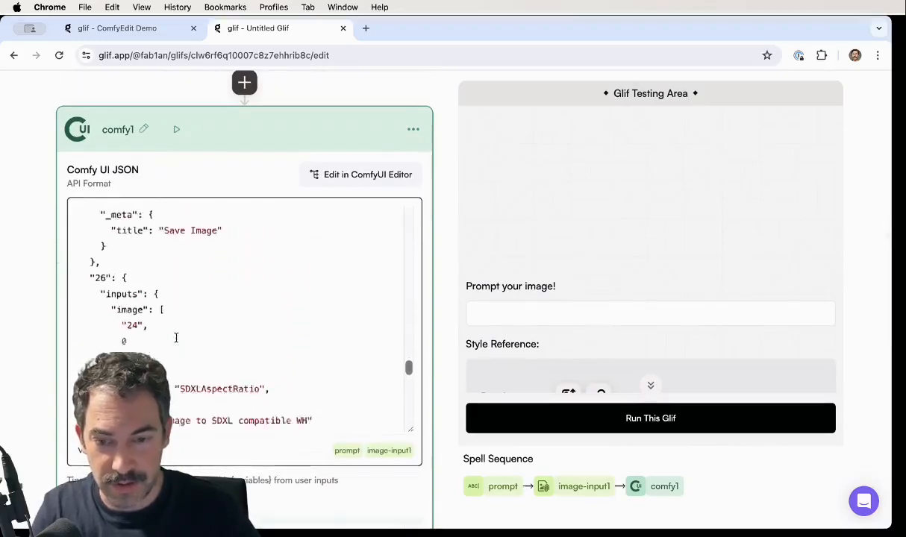
{"action": "scroll", "coordinate": [176, 338], "scroll_direction": "up", "scroll_amount": 5}
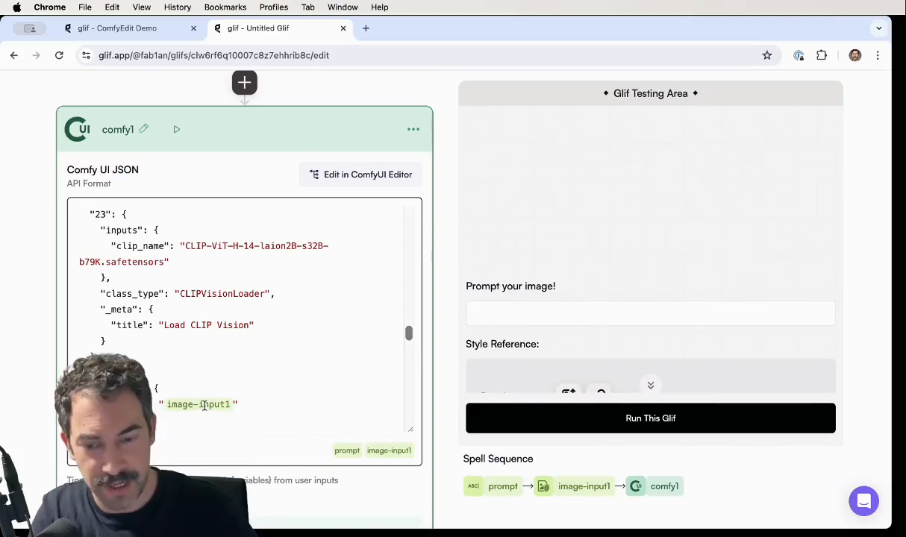
{"action": "scroll", "coordinate": [200, 345], "scroll_direction": "up", "scroll_amount": 10}
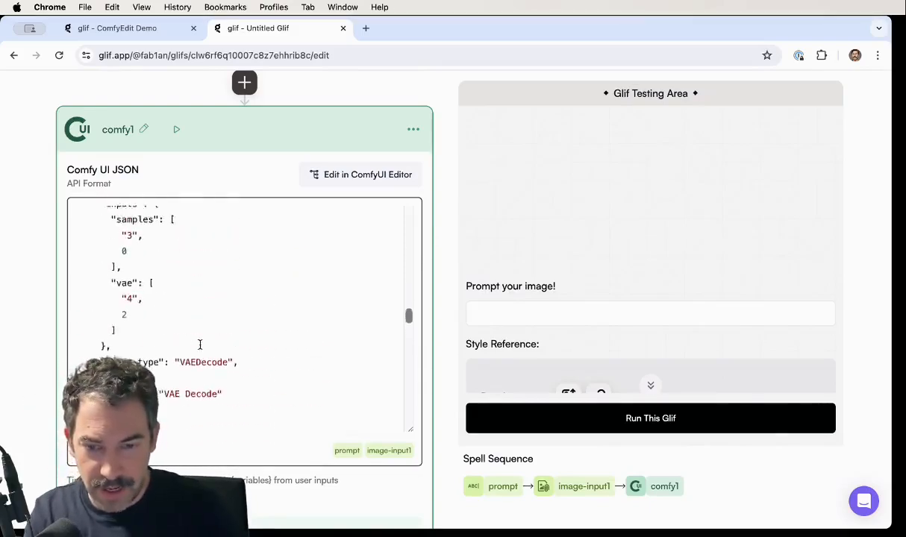
{"action": "scroll", "coordinate": [200, 345], "scroll_direction": "up", "scroll_amount": 2}
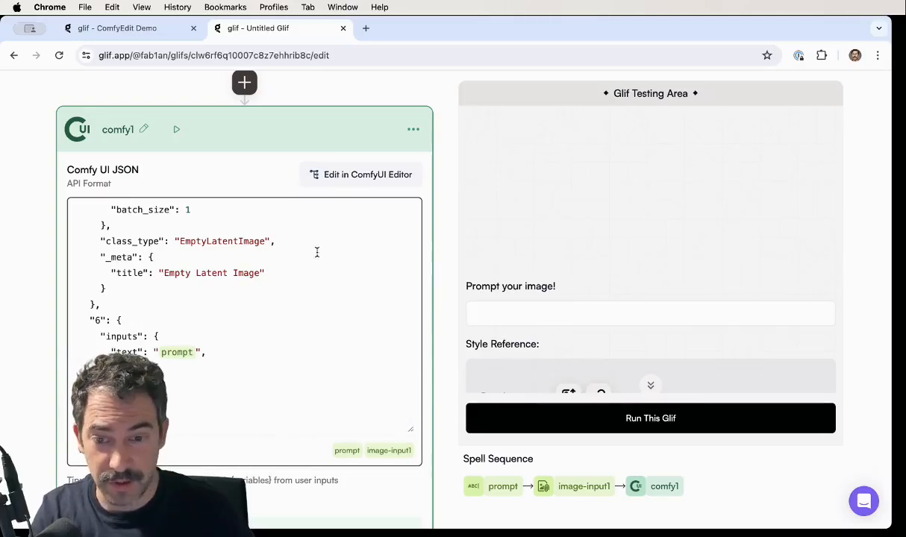
- Open Pinterest in a new browser tab and browse the home feed for a style reference image
{"action": "left_click", "coordinate": [498, 310]}
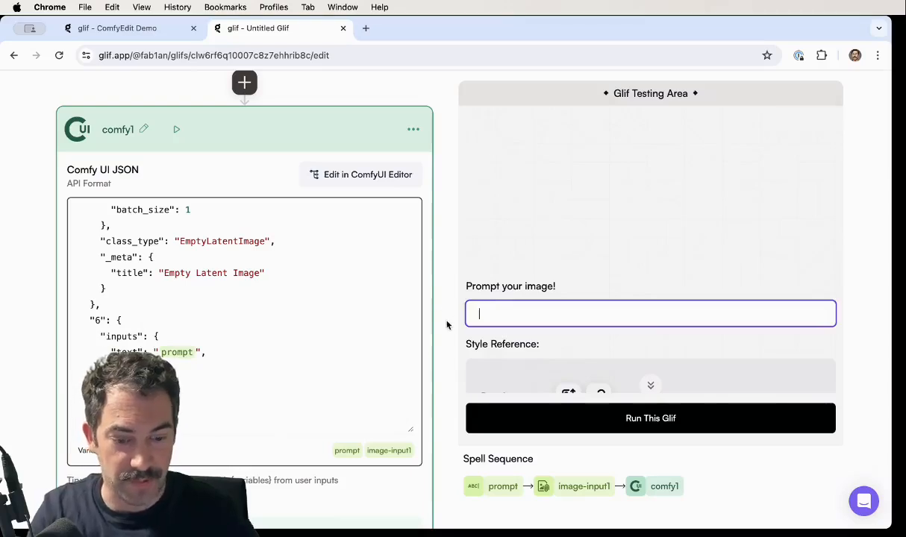
{"action": "key", "text": "super+t"}
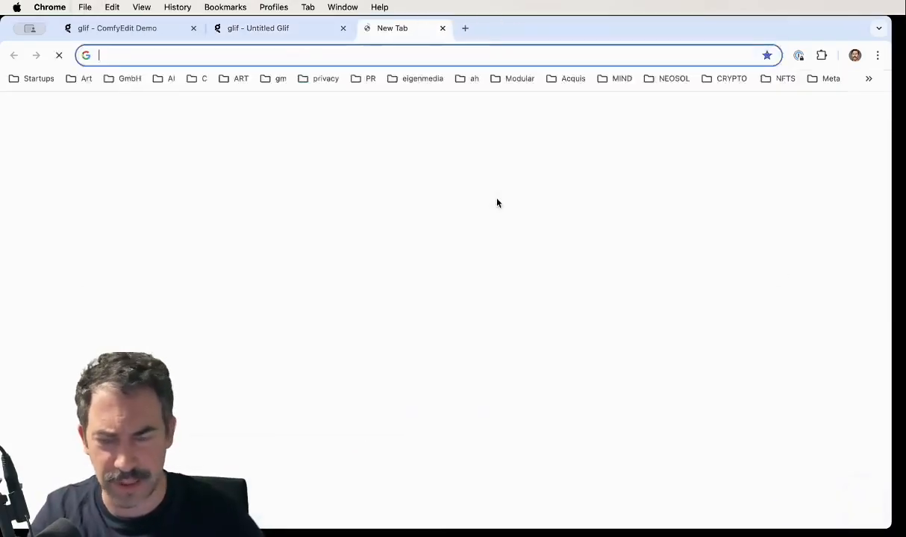
{"action": "type", "text": "pint"}
{"action": "key", "text": "Return"}
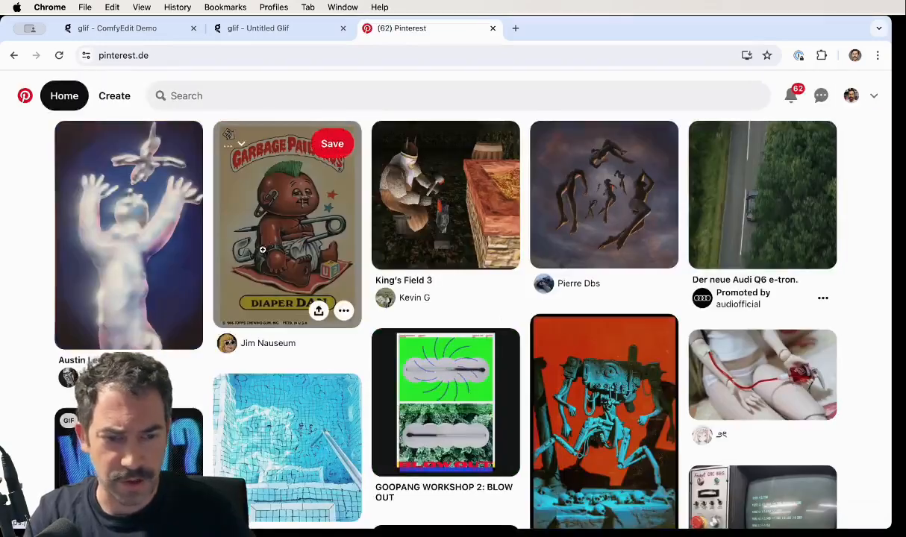
{"action": "scroll", "coordinate": [262, 250], "scroll_direction": "down", "scroll_amount": 5}
{"action": "scroll", "coordinate": [259, 264], "scroll_direction": "down", "scroll_amount": 1}
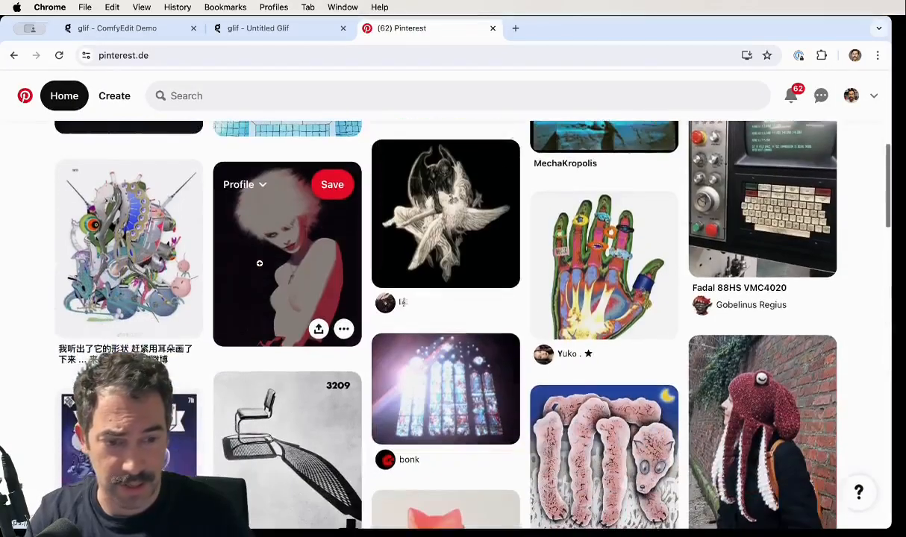
- Open the pin showing the colourful X-ray hand with rings and copy its image
{"action": "left_click", "coordinate": [604, 265]}
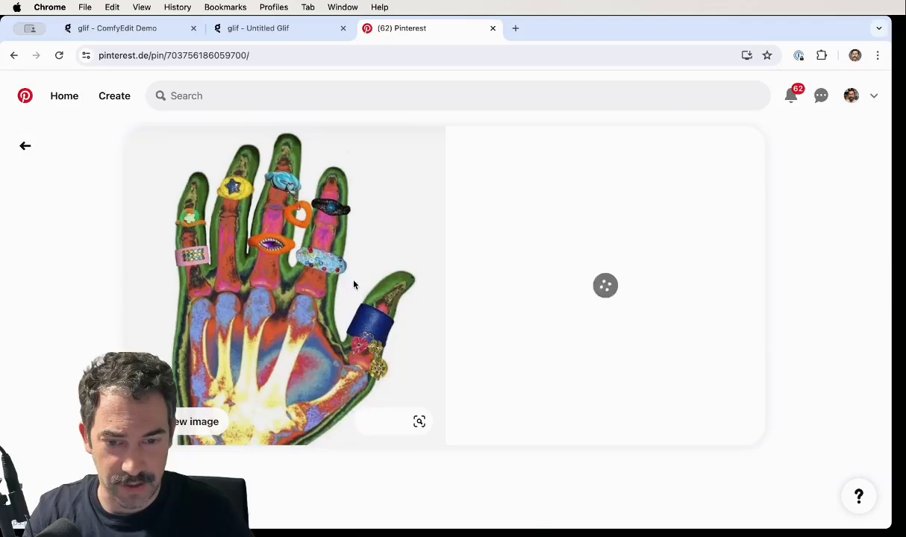
{"action": "right_click", "coordinate": [280, 279]}
{"action": "left_click", "coordinate": [237, 341]}
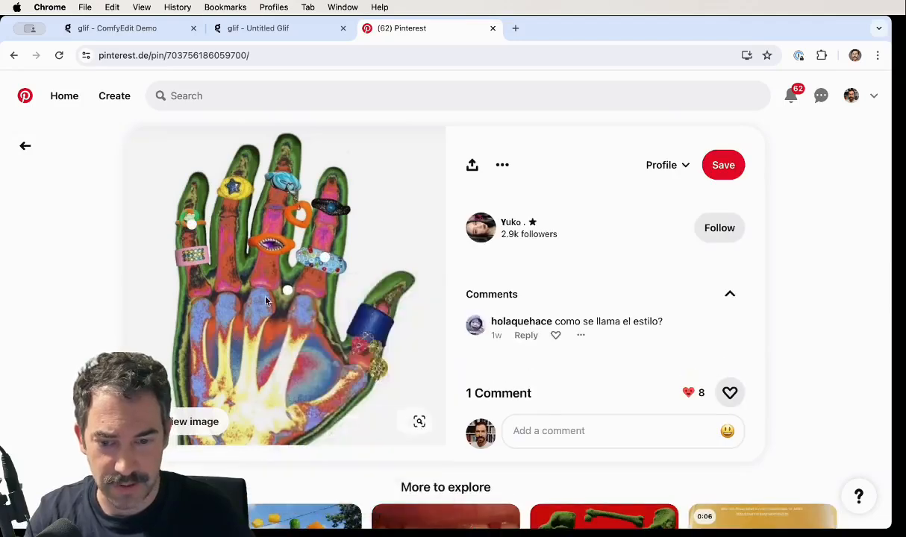
{"action": "right_click", "coordinate": [267, 295]}
{"action": "left_click", "coordinate": [299, 345]}
- Return to the Untitled Glif tab and upload the copied hand image as the Style Reference in the testing area
{"action": "left_click", "coordinate": [257, 27]}
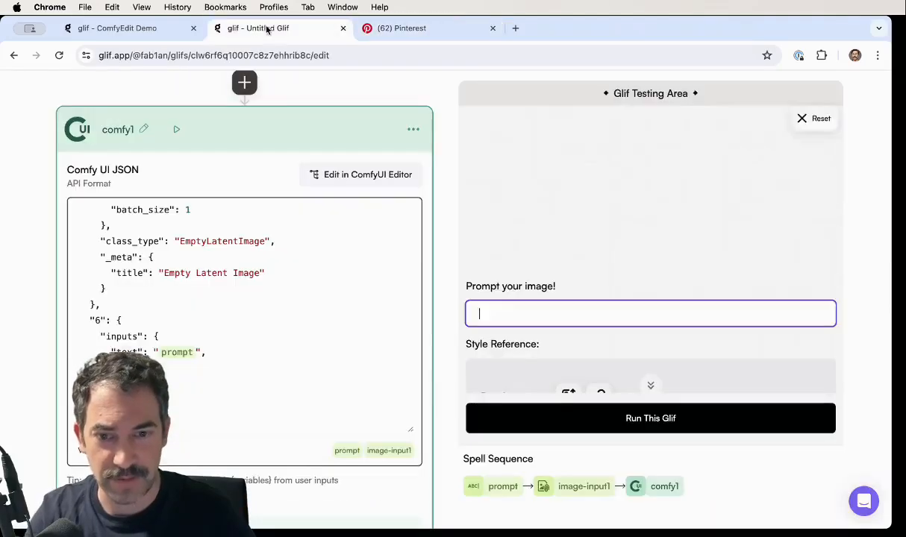
{"action": "scroll", "coordinate": [514, 329], "scroll_direction": "down", "scroll_amount": 2}
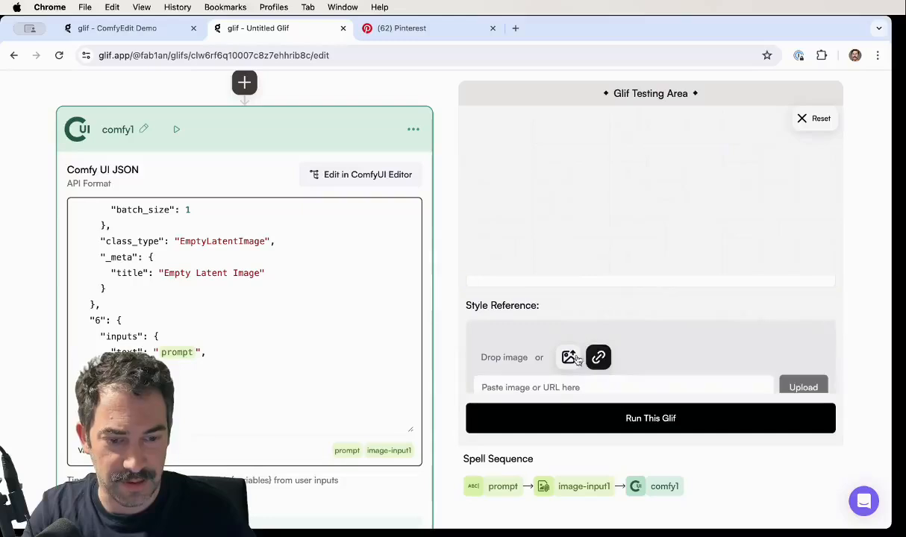
{"action": "key", "text": "super+v"}
{"action": "left_click", "coordinate": [803, 387]}
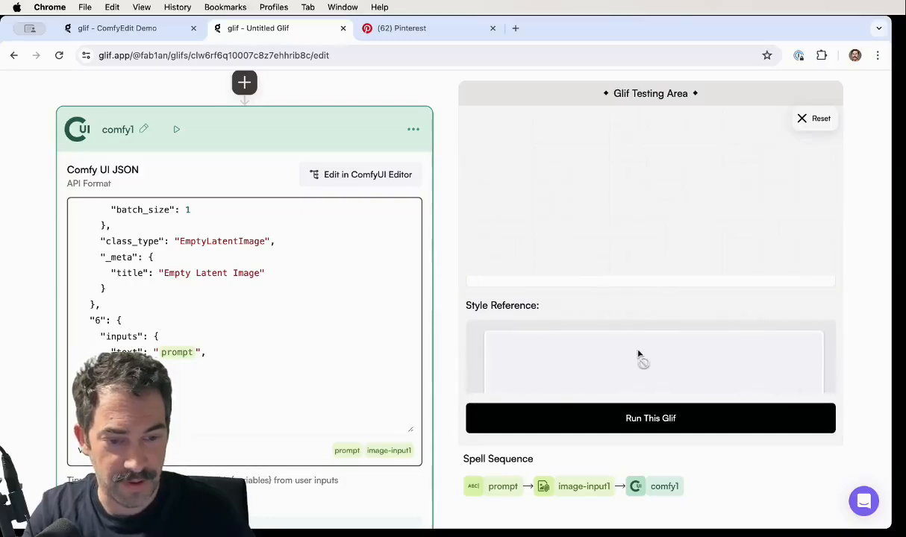
- Run the glif with the prompt "a t-rex" and compare the generated image with the style reference
{"action": "scroll", "coordinate": [554, 299], "scroll_direction": "up", "scroll_amount": 2}
{"action": "left_click", "coordinate": [507, 316]}
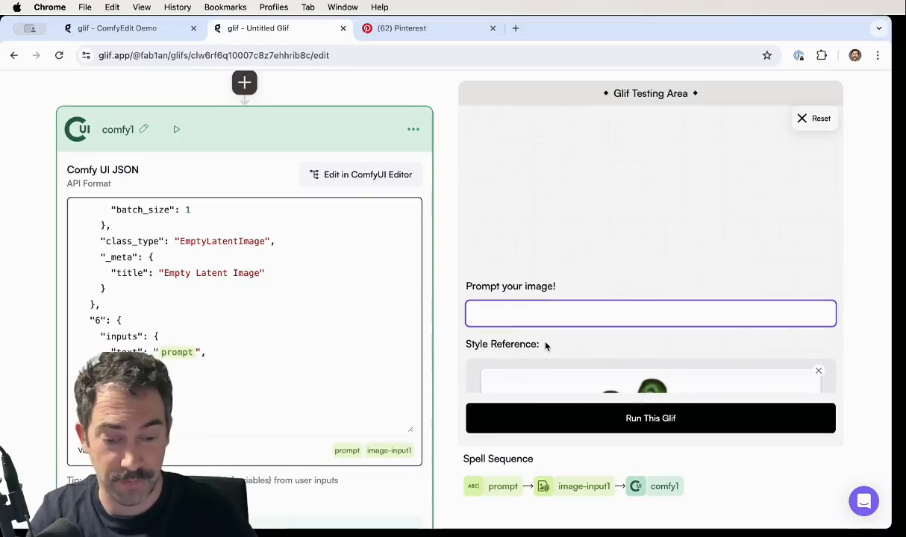
{"action": "type", "text": "a t-rex"}
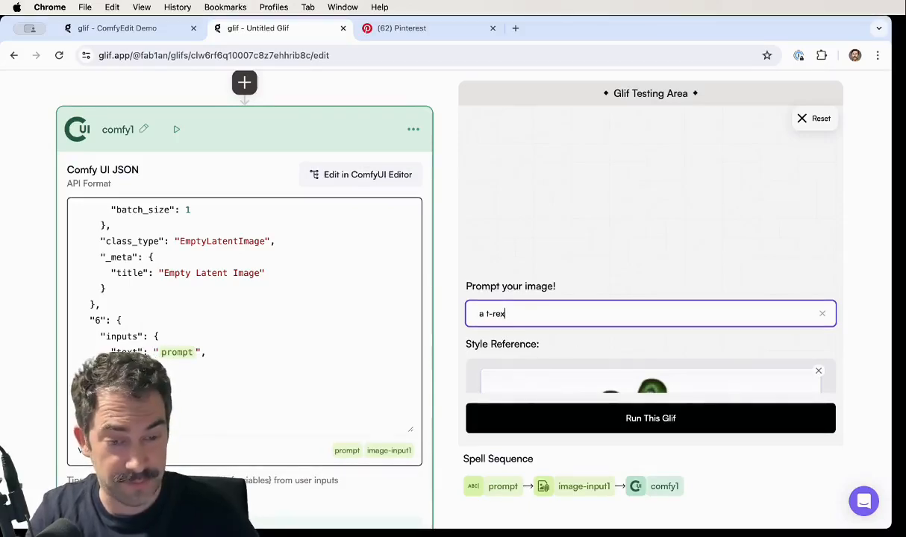
{"action": "left_click", "coordinate": [636, 418]}
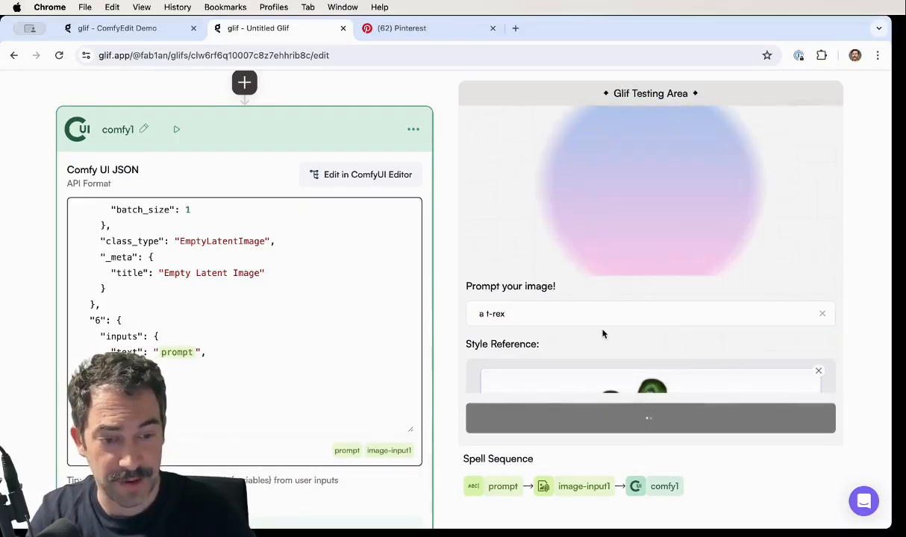
{"action": "scroll", "coordinate": [603, 334], "scroll_direction": "down", "scroll_amount": 3}
{"action": "scroll", "coordinate": [601, 340], "scroll_direction": "up", "scroll_amount": 2}
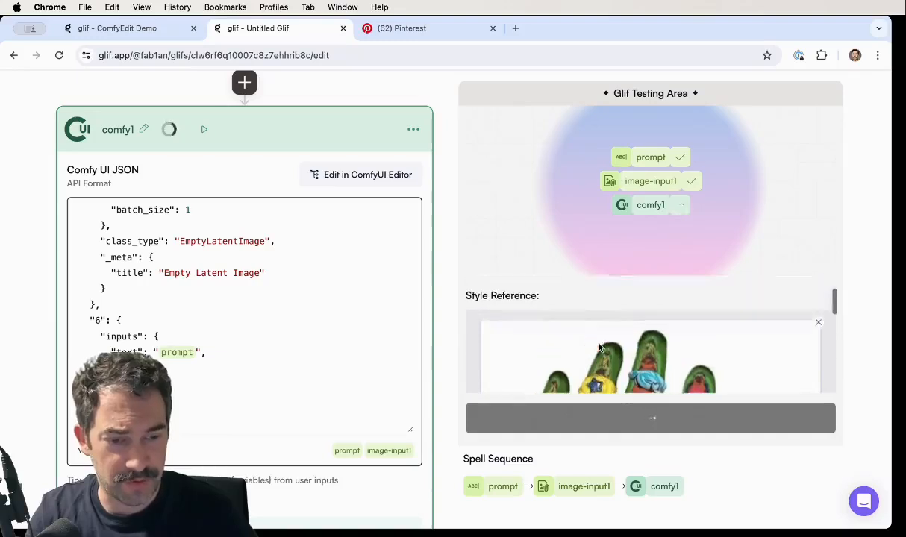
{"action": "scroll", "coordinate": [598, 348], "scroll_direction": "down", "scroll_amount": 3}
{"action": "scroll", "coordinate": [599, 348], "scroll_direction": "up", "scroll_amount": 5}
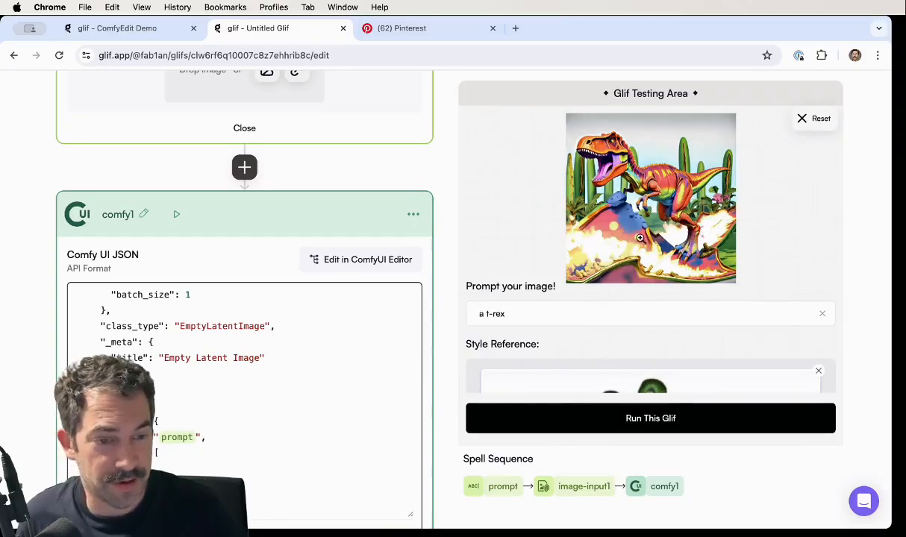
{"action": "scroll", "coordinate": [639, 311], "scroll_direction": "down", "scroll_amount": 3}
{"action": "scroll", "coordinate": [631, 347], "scroll_direction": "up", "scroll_amount": 3}
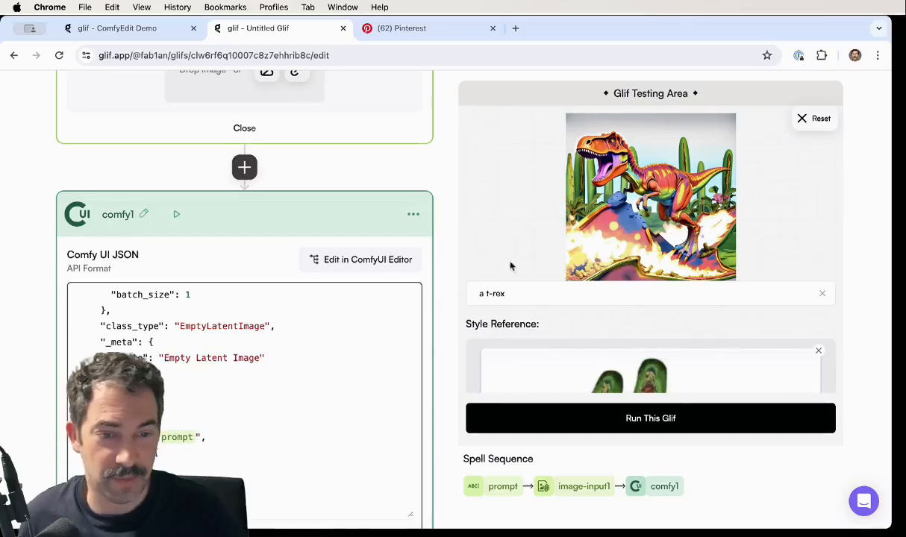
- Rename the glif to "My Cool Comfy Workflow!"
{"action": "scroll", "coordinate": [484, 263], "scroll_direction": "up", "scroll_amount": 5}
{"action": "scroll", "coordinate": [443, 106], "scroll_direction": "up", "scroll_amount": 3}
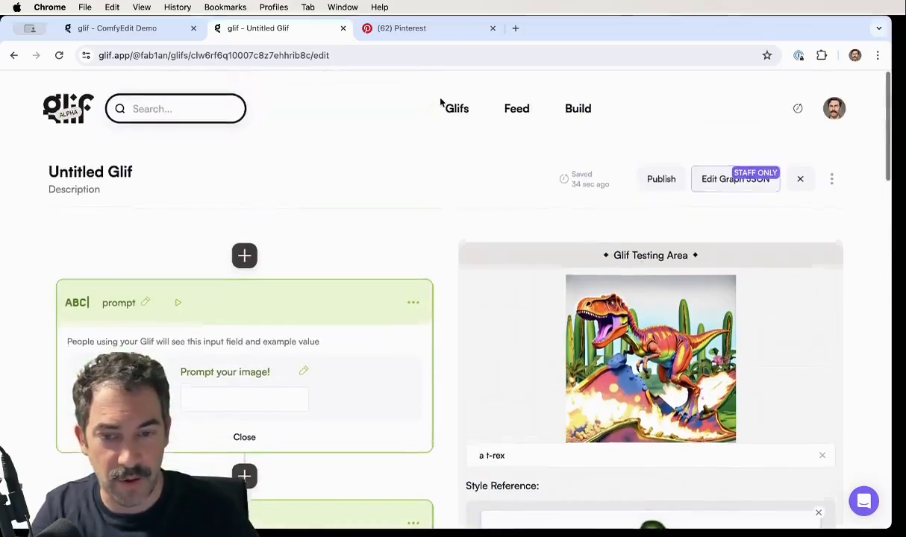
{"action": "key", "text": "super+a"}
{"action": "type", "text": "My"}
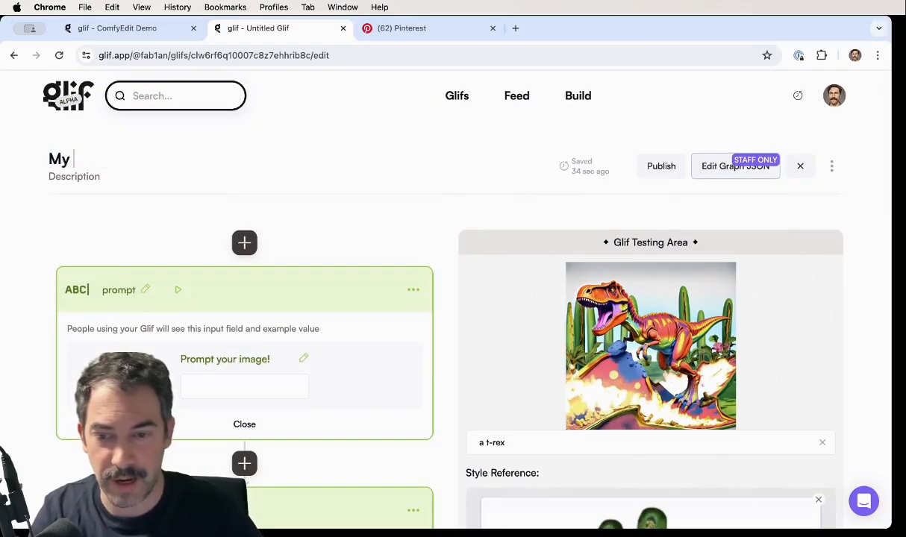
{"action": "type", "text": " Cool Comfy Workflow!"}
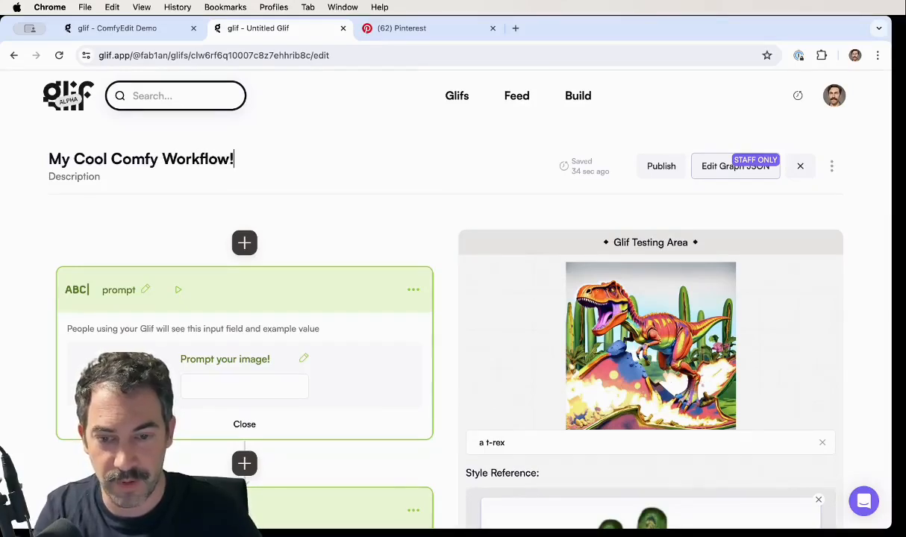
- Set the glif's description to "Check it out!" and publish the glif
{"action": "type", "text": "Check"}
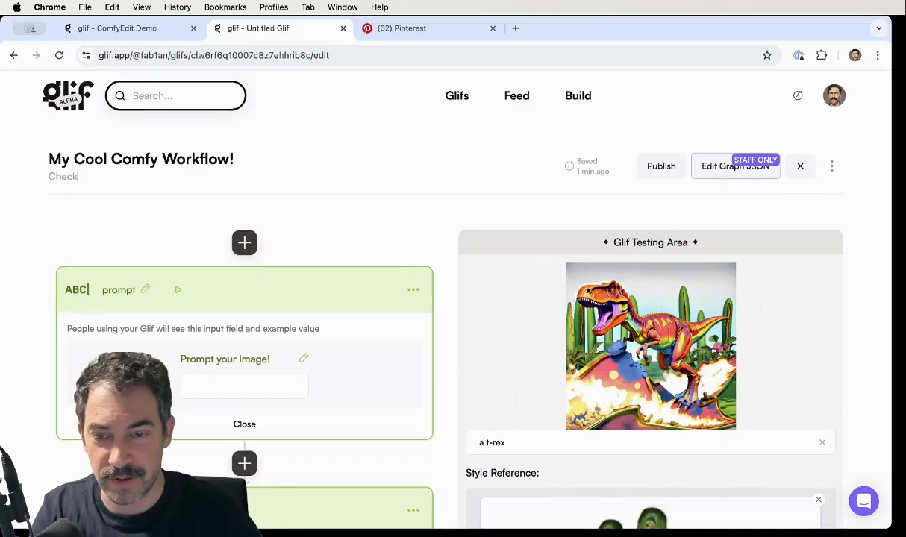
{"action": "type", "text": " it out!"}
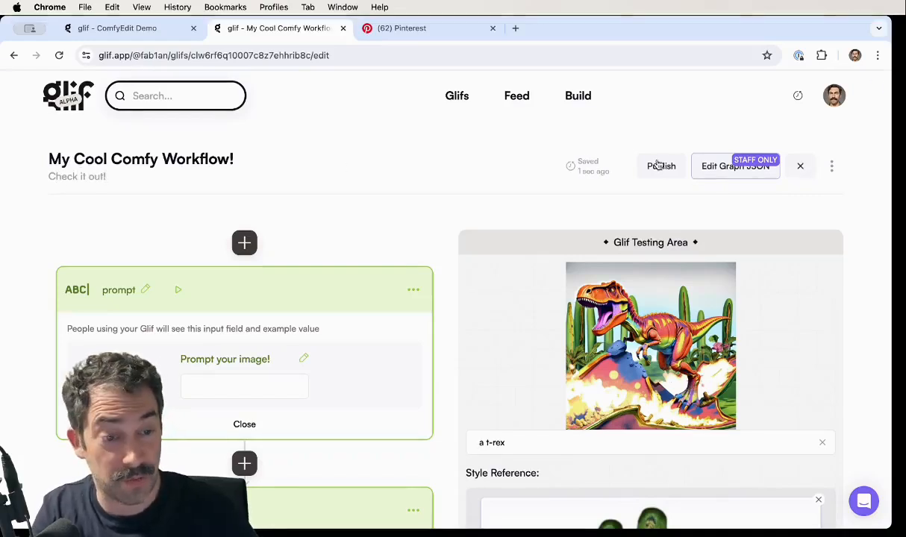
{"action": "left_click", "coordinate": [658, 165]}
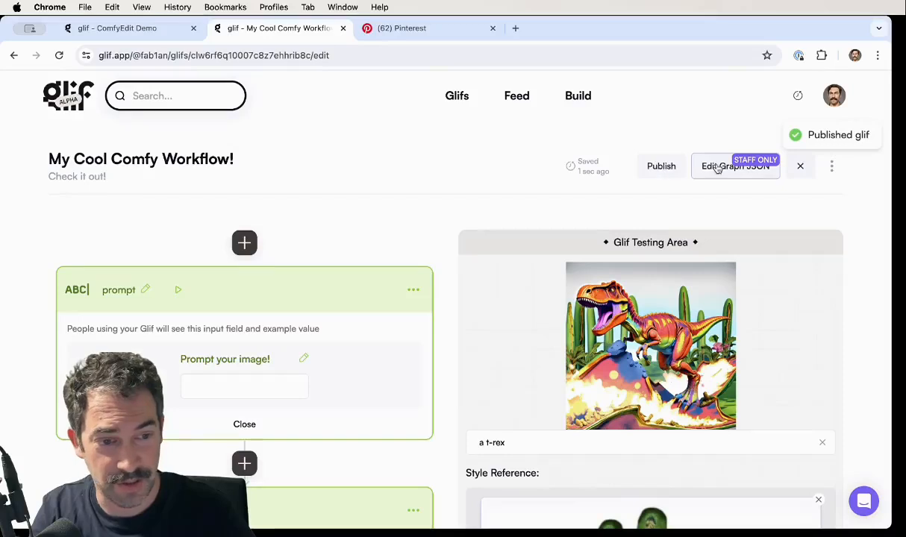
- Exit the glif editor, find the blue face with tentacles on an orange glow on Pinterest, and copy its image address
{"action": "left_click", "coordinate": [798, 167]}
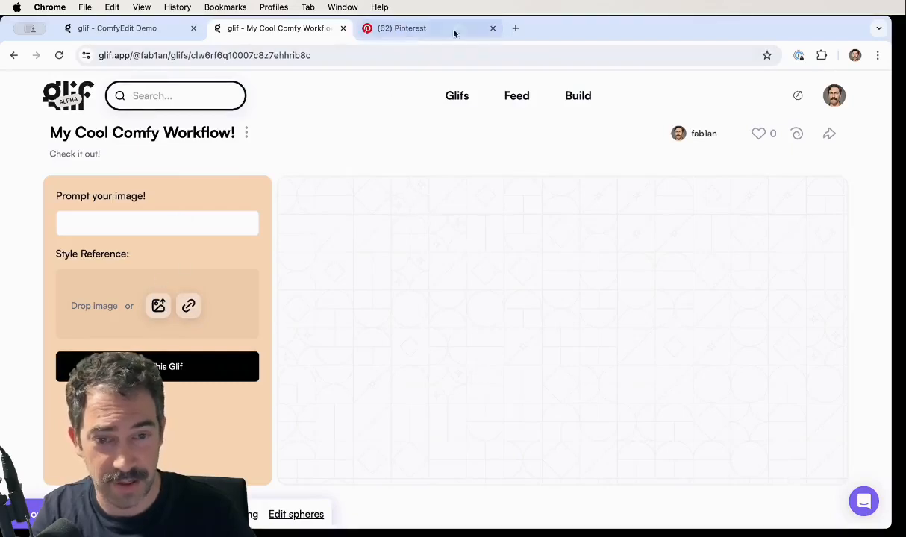
{"action": "left_click", "coordinate": [405, 27]}
{"action": "scroll", "coordinate": [332, 247], "scroll_direction": "down", "scroll_amount": 4}
{"action": "scroll", "coordinate": [332, 246], "scroll_direction": "down", "scroll_amount": 3}
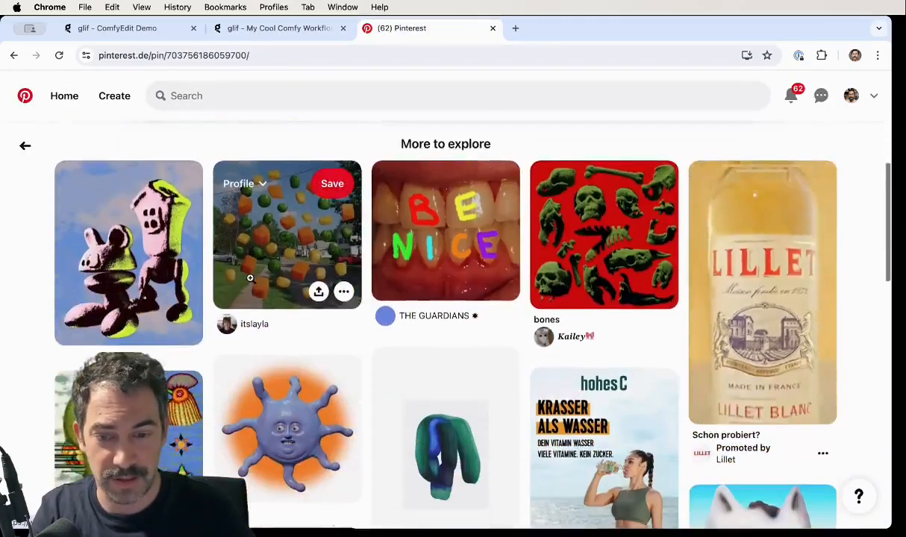
{"action": "left_click", "coordinate": [287, 369]}
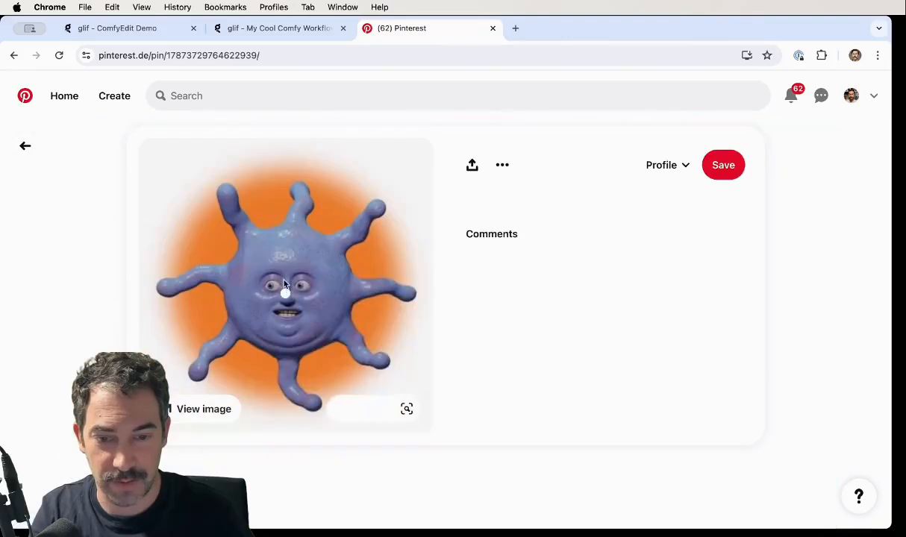
{"action": "right_click", "coordinate": [270, 280]}
{"action": "left_click", "coordinate": [324, 328]}
- Return to the My Cool Comfy Workflow! page and upload the copied image link as the Style Reference
{"action": "left_click", "coordinate": [278, 28]}
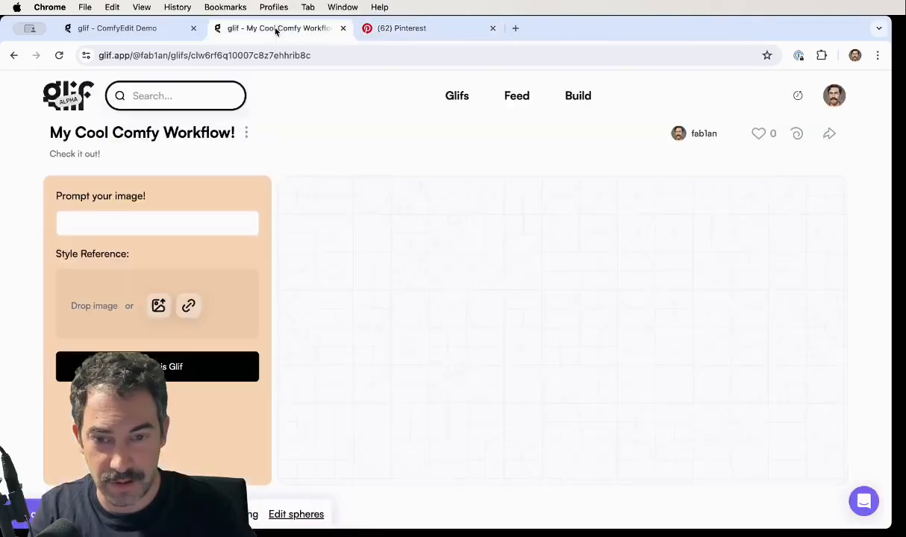
{"action": "left_click", "coordinate": [189, 306]}
{"action": "left_click", "coordinate": [101, 336]}
{"action": "key", "text": "super+v"}
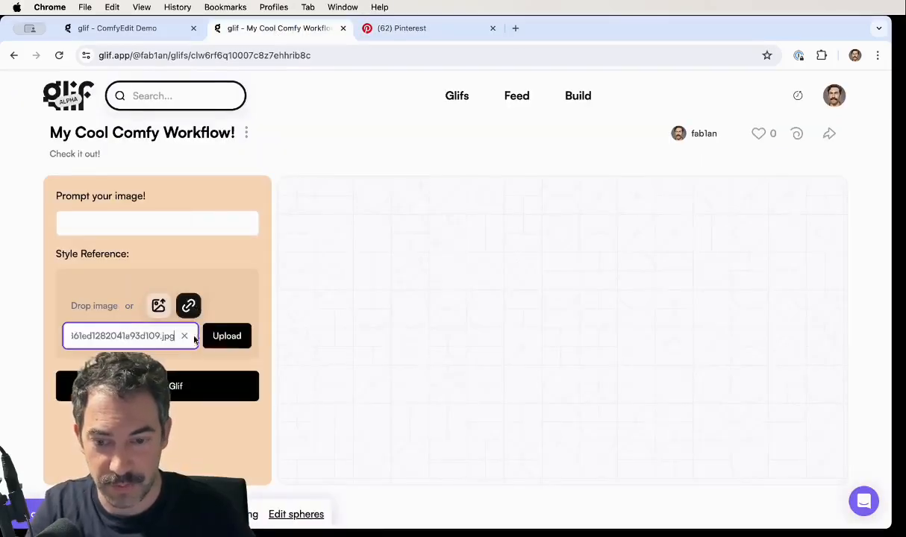
{"action": "left_click", "coordinate": [216, 337]}
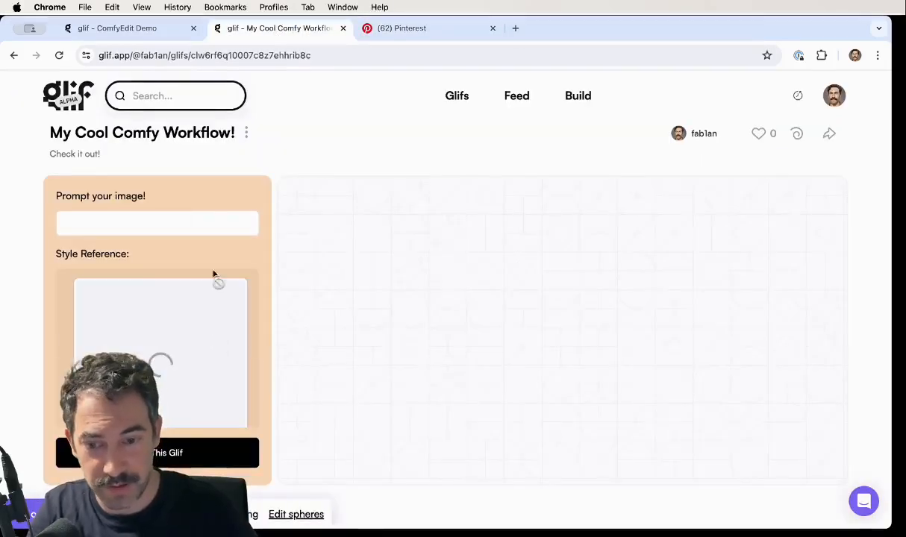
- Run the published glif with the prompt "weird render of a pancake face"
{"action": "left_click", "coordinate": [114, 223]}
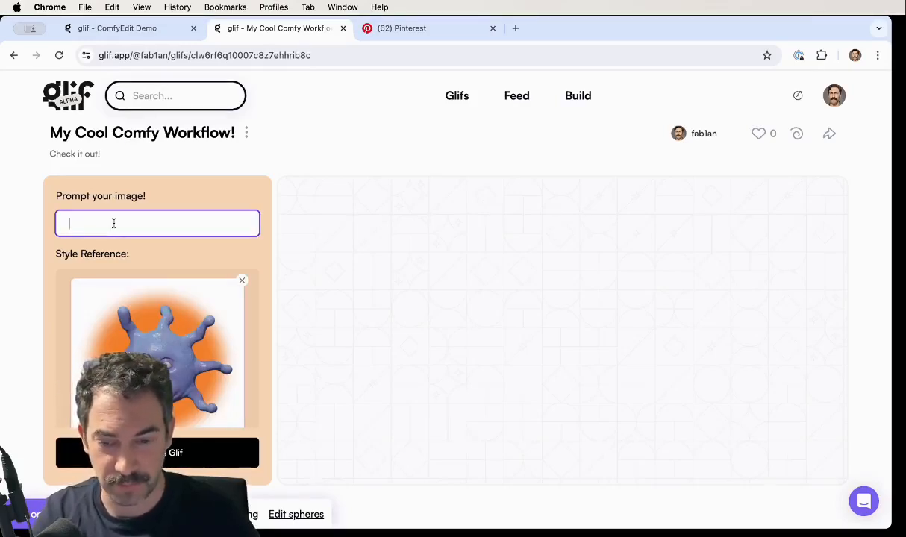
{"action": "type", "text": "weird render of a"}
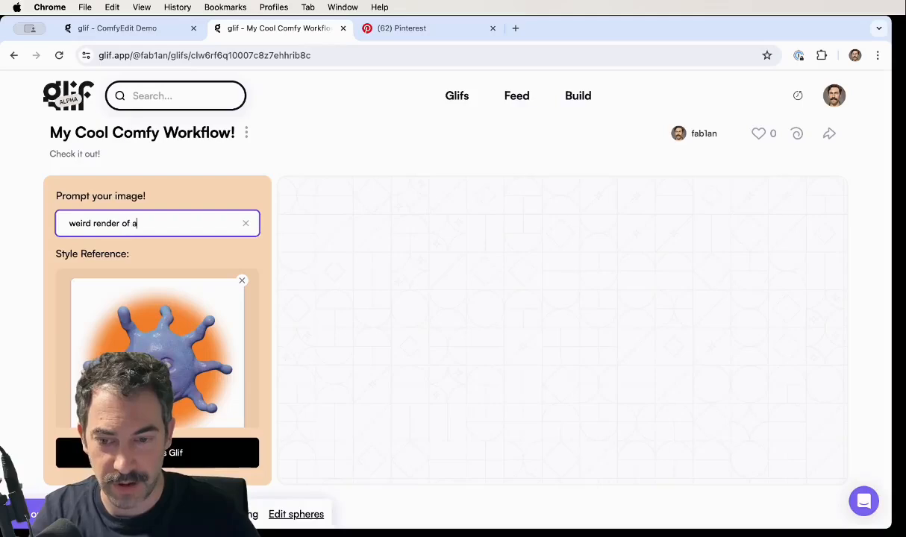
{"action": "type", "text": " pancak"}
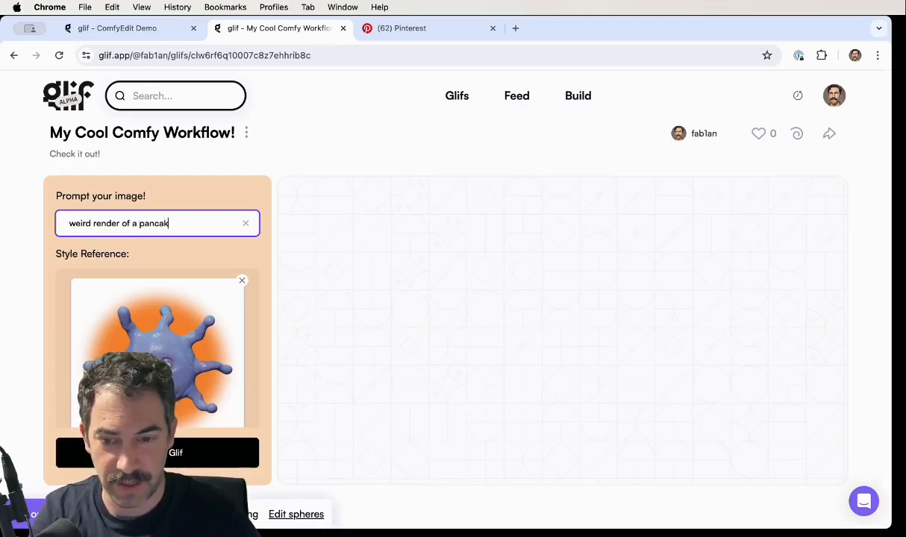
{"action": "type", "text": "e face"}
{"action": "left_click", "coordinate": [170, 453]}
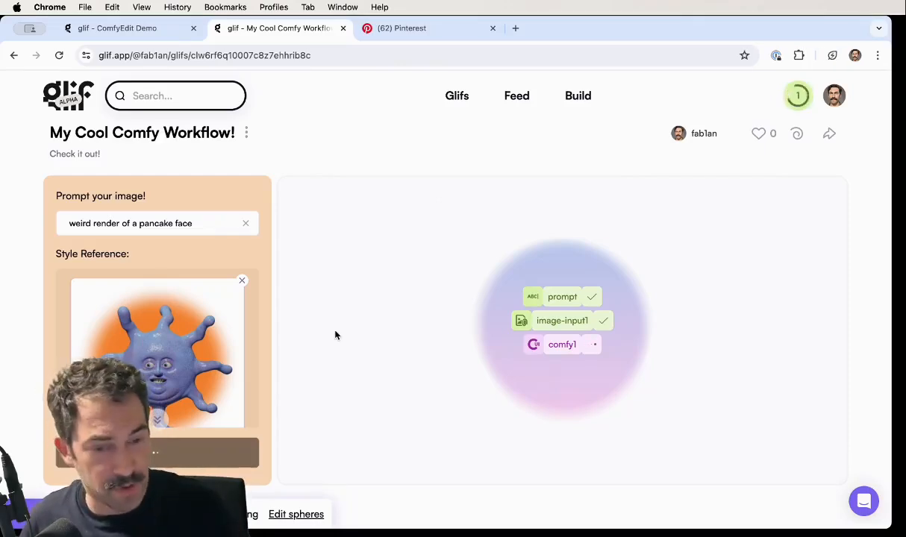
{"action": "left_click", "coordinate": [317, 55]}
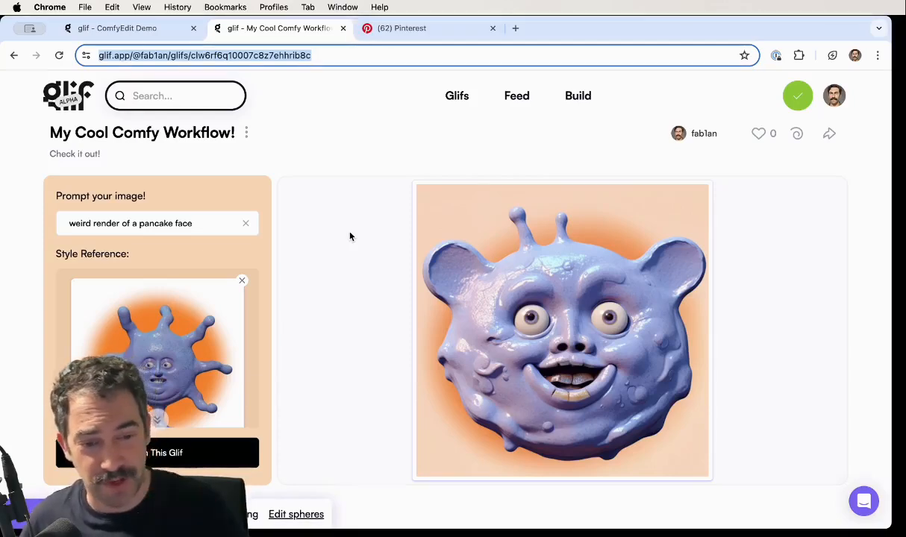
{"action": "mouse_move", "coordinate": [627, 396]}
{"action": "left_click", "coordinate": [773, 533]}
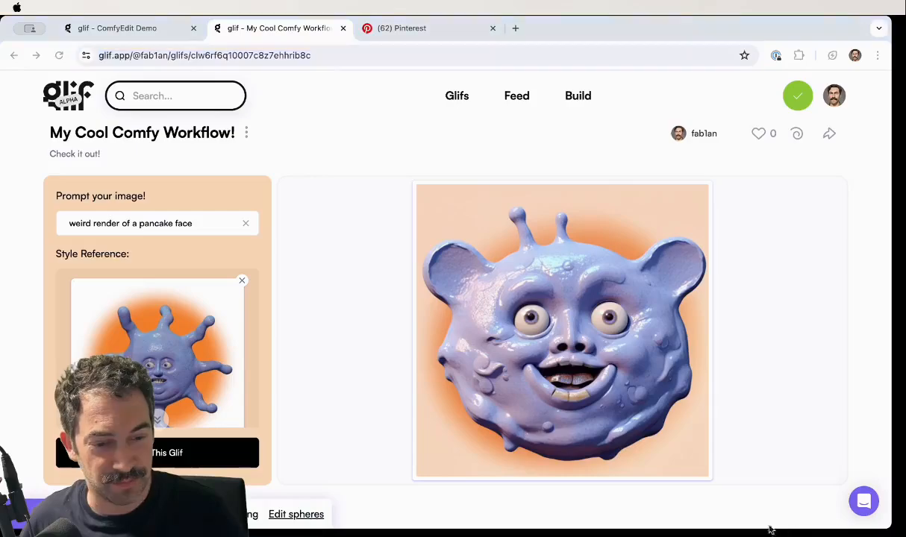